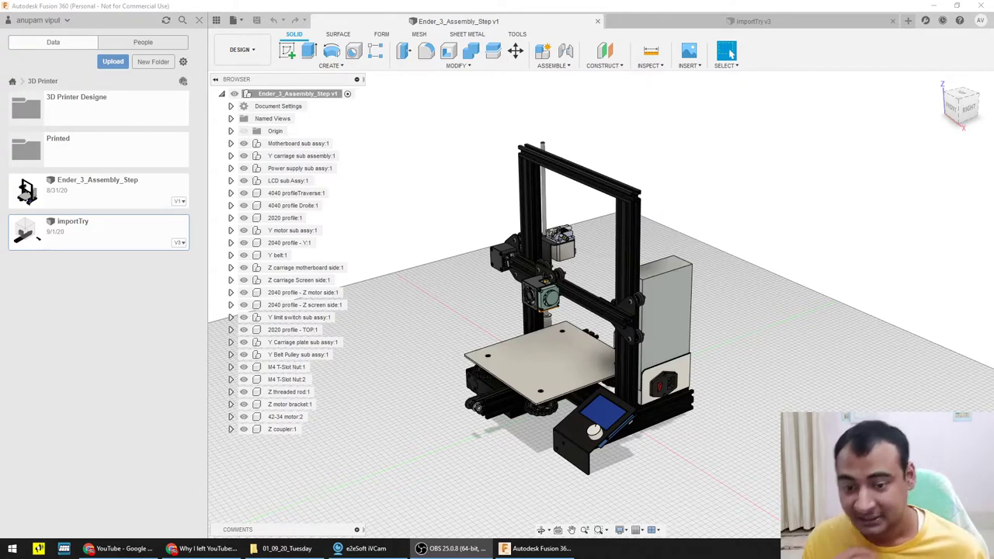
# - Examine the complete Ender 3 printer assembly from its front, sides and back
pyautogui.keyDown('shift'); pyautogui.moveTo(743, 286); pyautogui.dragTo(590, 234, button='middle'); pyautogui.keyUp('shift')
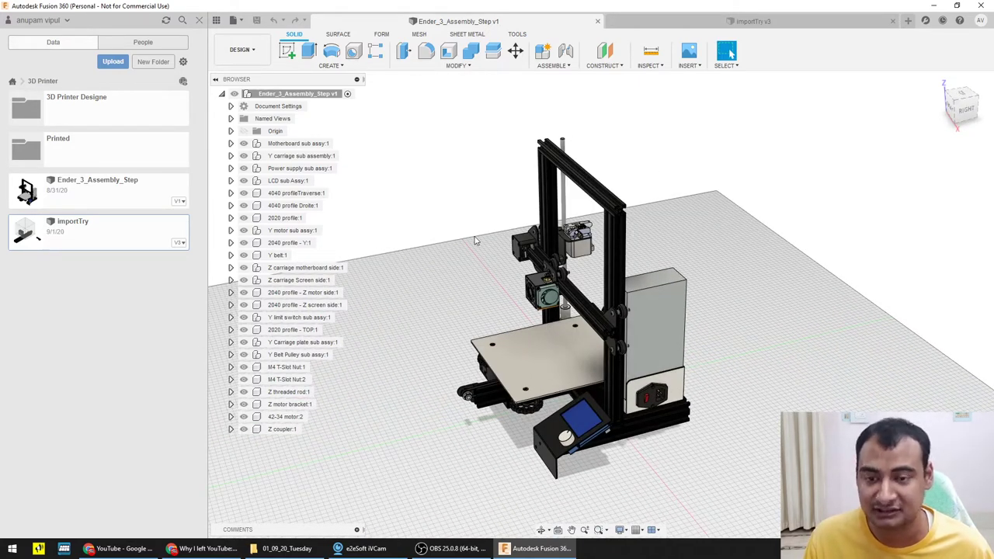
pyautogui.keyDown('shift'); pyautogui.moveTo(710, 234); pyautogui.dragTo(906, 225, button='middle'); pyautogui.keyUp('shift')
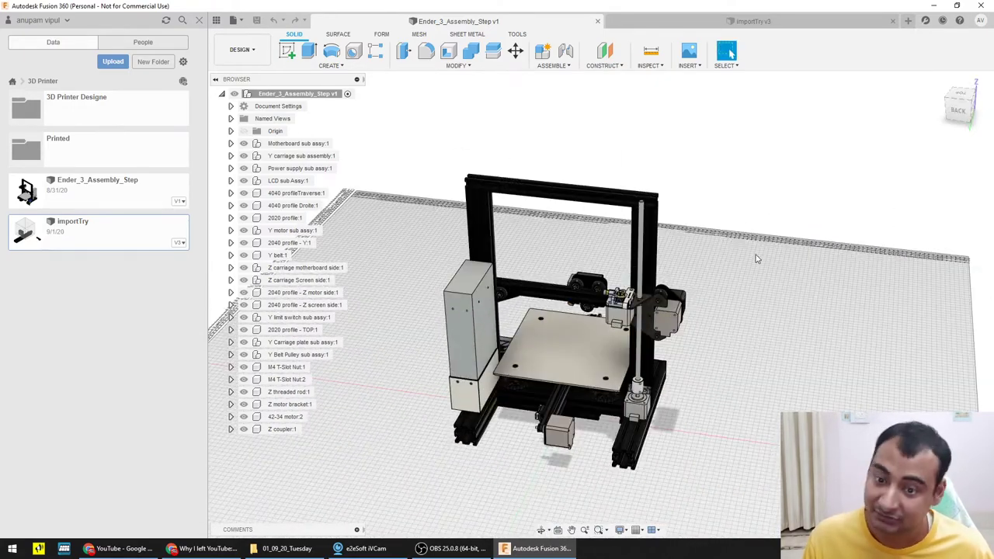
pyautogui.keyDown('shift'); pyautogui.moveTo(757, 259); pyautogui.dragTo(870, 264, button='middle'); pyautogui.keyUp('shift')
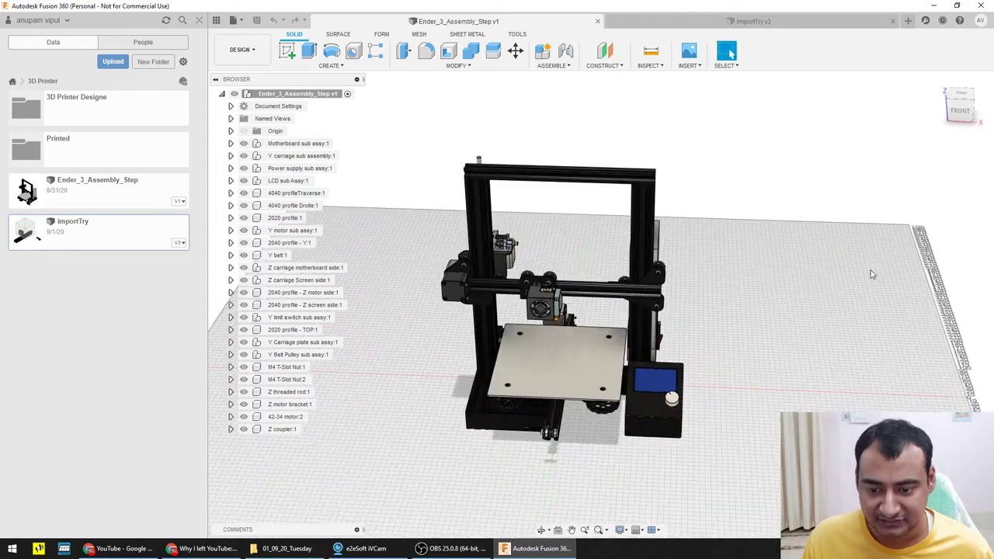
pyautogui.scroll(3, 826, 288)
pyautogui.scroll(-3, 894, 202)
pyautogui.keyDown('shift'); pyautogui.moveTo(802, 295); pyautogui.dragTo(768, 284, button='middle'); pyautogui.keyUp('shift')
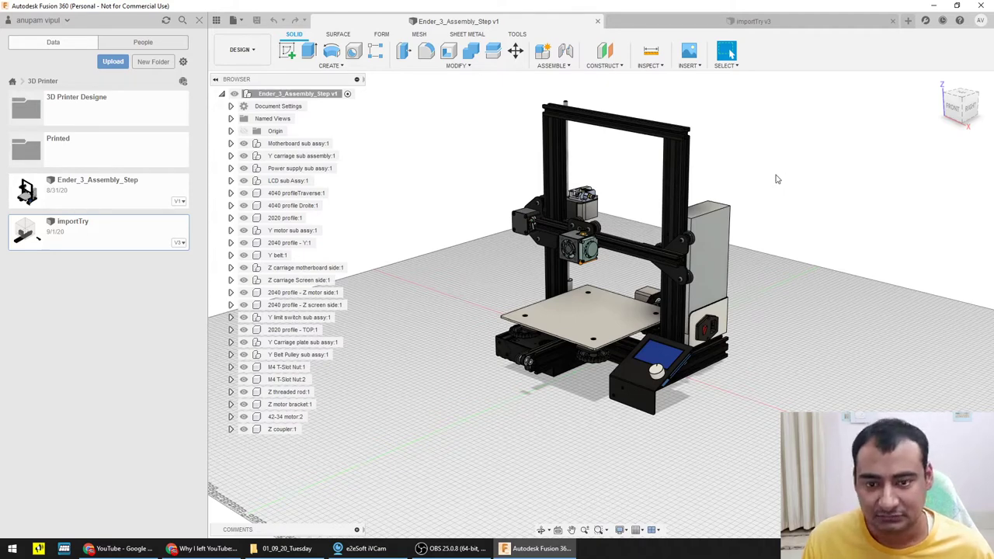
pyautogui.moveTo(778, 179); pyautogui.dragTo(779, 202, button='middle')
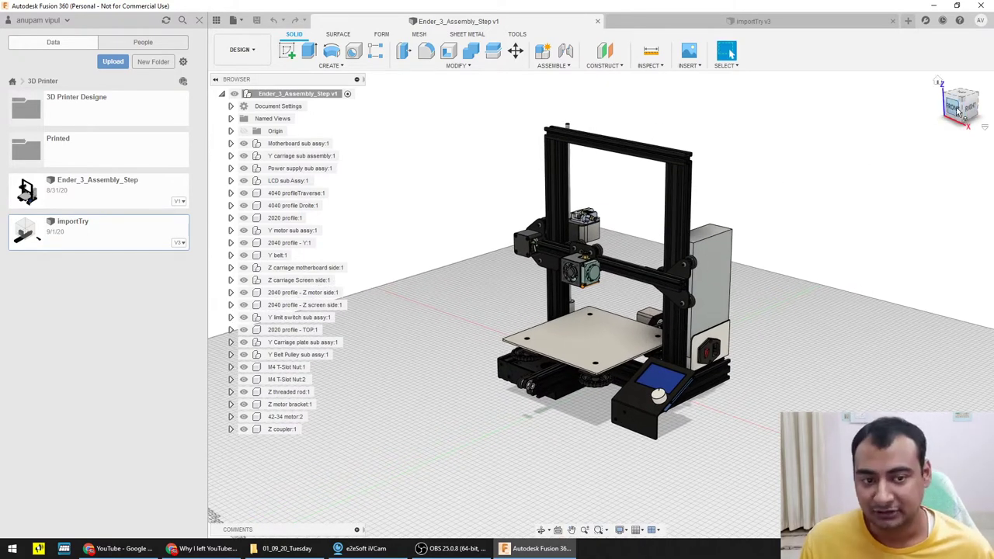
pyautogui.click(957, 111)
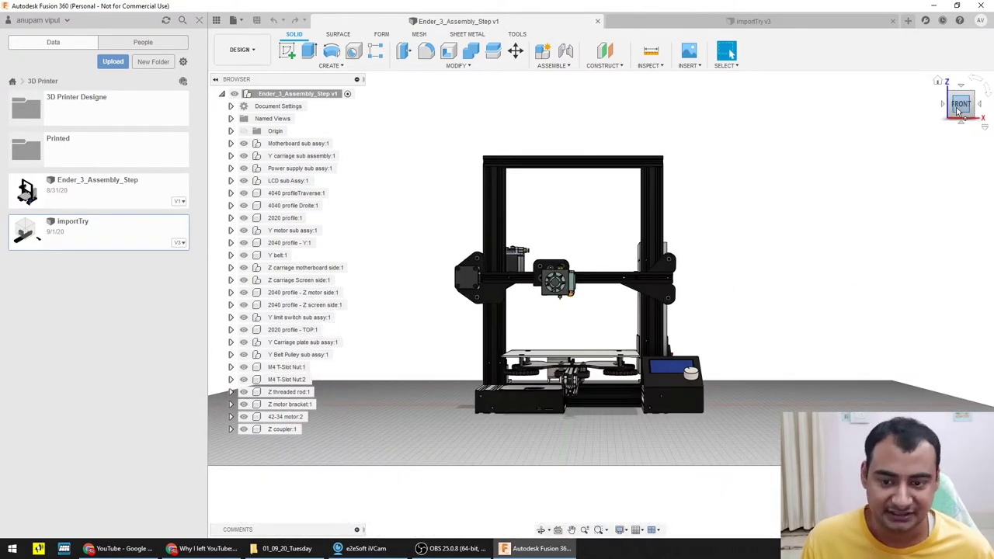
# - Examine the printer's bed plate up close, including its underside and the springs that support it
pyautogui.keyDown('shift'); pyautogui.moveTo(872, 310); pyautogui.dragTo(539, 311, button='middle'); pyautogui.keyUp('shift')
pyautogui.scroll(5, 540, 311)
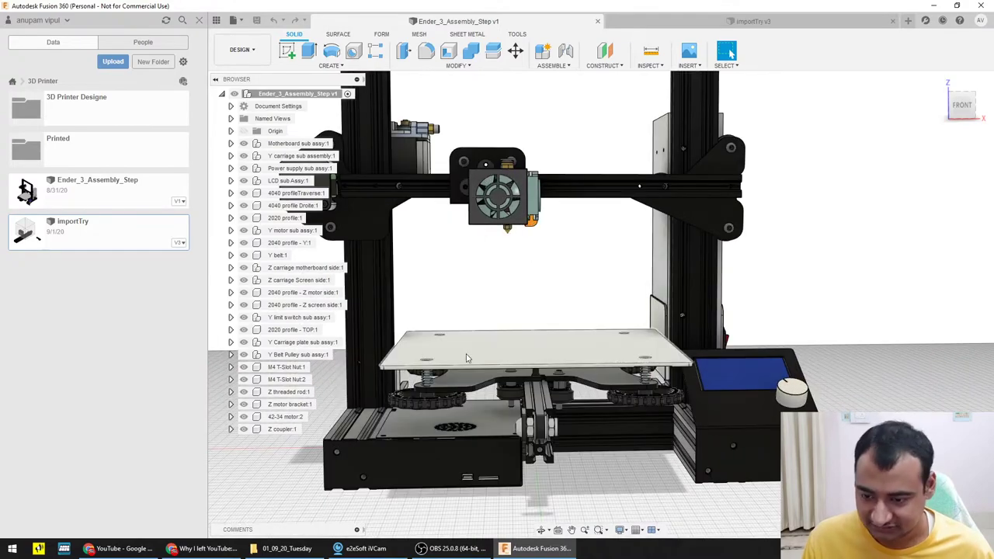
pyautogui.keyDown('shift'); pyautogui.moveTo(450, 338); pyautogui.dragTo(730, 53, button='middle'); pyautogui.keyUp('shift')
pyautogui.click(730, 53)
pyautogui.scroll(5, 635, 332)
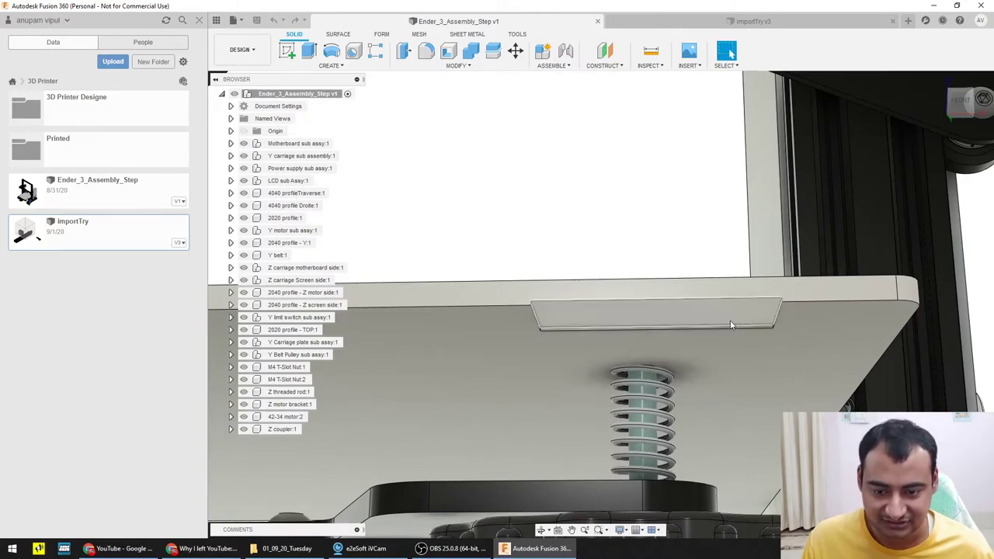
pyautogui.scroll(-3, 625, 342)
pyautogui.scroll(-5, 625, 344)
pyautogui.keyDown('shift'); pyautogui.moveTo(625, 344); pyautogui.dragTo(959, 382, button='middle'); pyautogui.keyUp('shift')
pyautogui.keyDown('shift'); pyautogui.moveTo(476, 308); pyautogui.dragTo(554, 313, button='middle'); pyautogui.keyUp('shift')
pyautogui.keyDown('shift'); pyautogui.moveTo(469, 250); pyautogui.dragTo(508, 284, button='middle'); pyautogui.keyUp('shift')
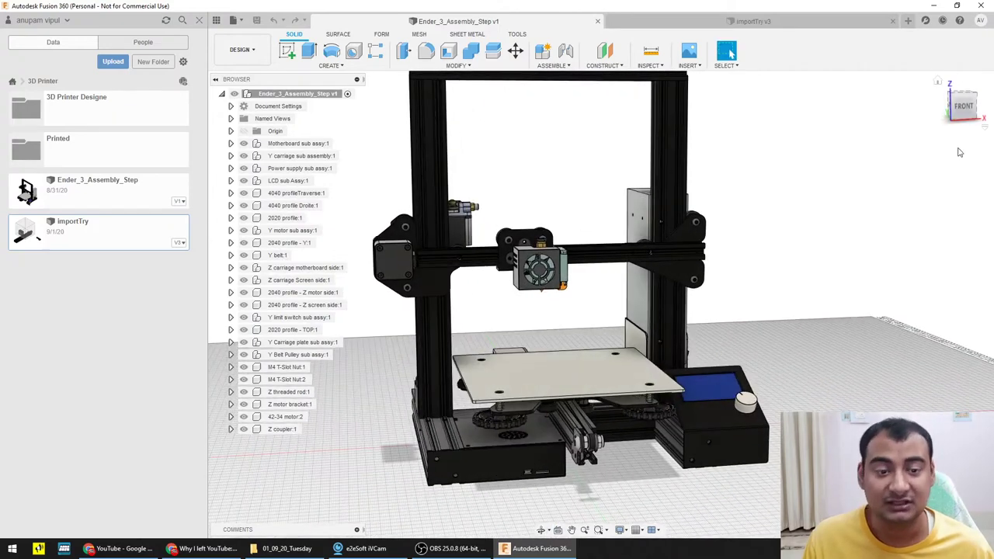
# - Switch the camera projection to Orthographic and show the whole printer from the front
pyautogui.click(985, 129)
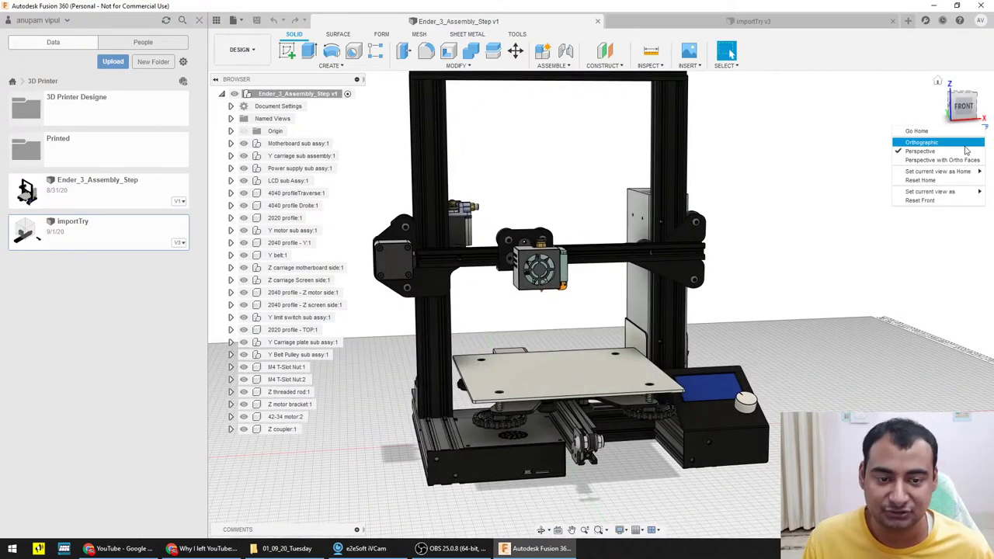
pyautogui.click(965, 145)
pyautogui.click(962, 105)
pyautogui.scroll(-3, 871, 193)
pyautogui.moveTo(876, 185); pyautogui.dragTo(776, 222, button='middle')
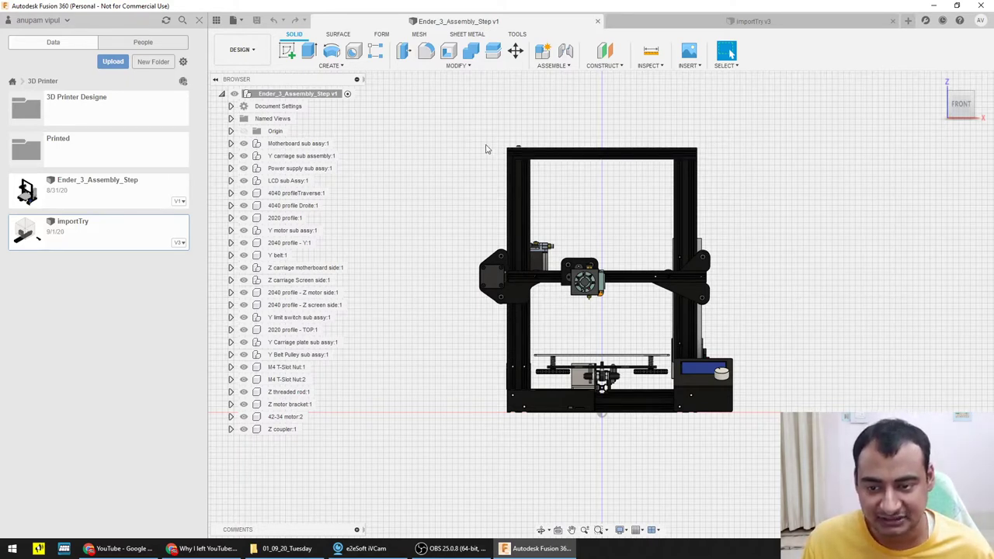
pyautogui.scroll(2, 483, 272)
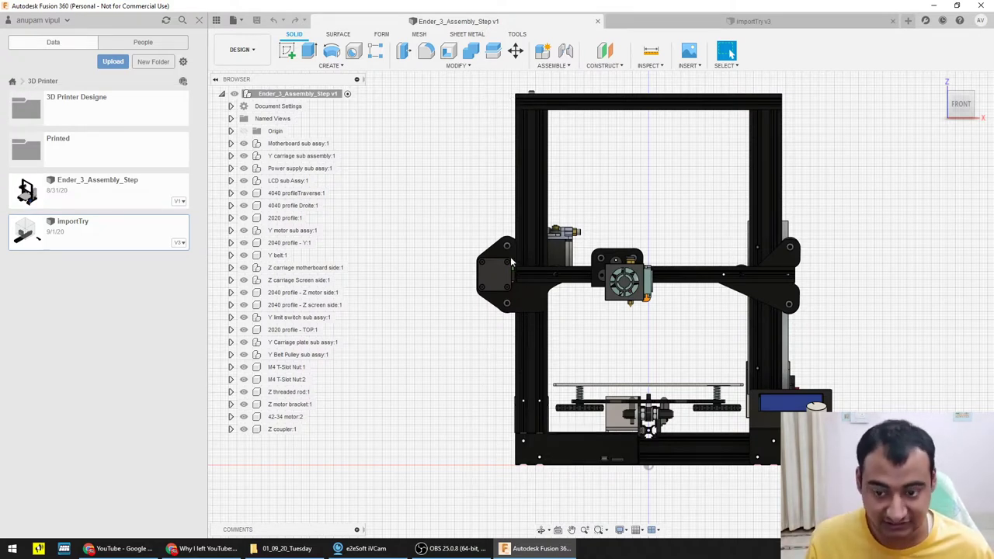
# - Inspect the printer in angled, front and right-side views, including a close look at the print head and its carriage
pyautogui.keyDown('shift'); pyautogui.moveTo(883, 229); pyautogui.dragTo(670, 254, button='middle'); pyautogui.keyUp('shift')
pyautogui.keyDown('shift'); pyautogui.moveTo(730, 52); pyautogui.dragTo(813, 256, button='middle'); pyautogui.keyUp('shift')
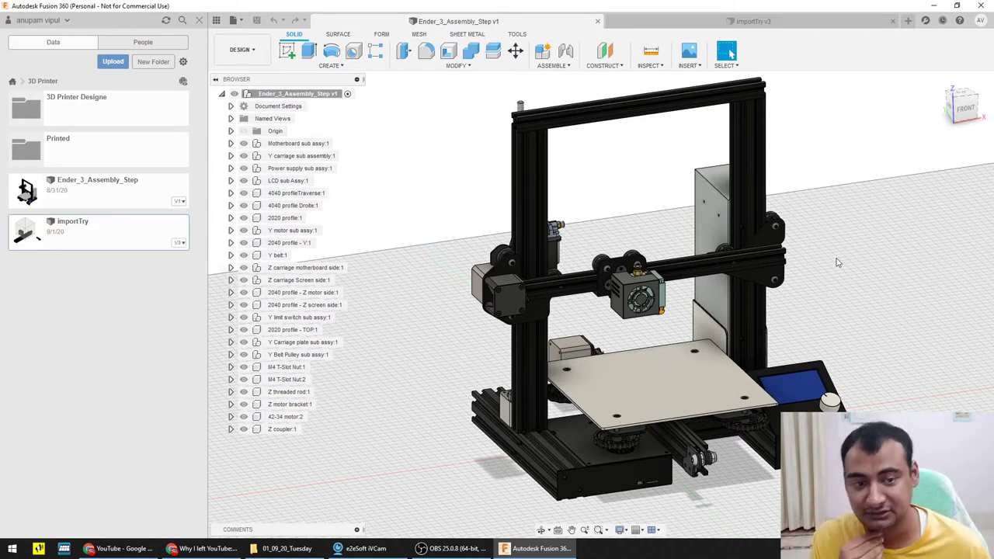
pyautogui.click(969, 108)
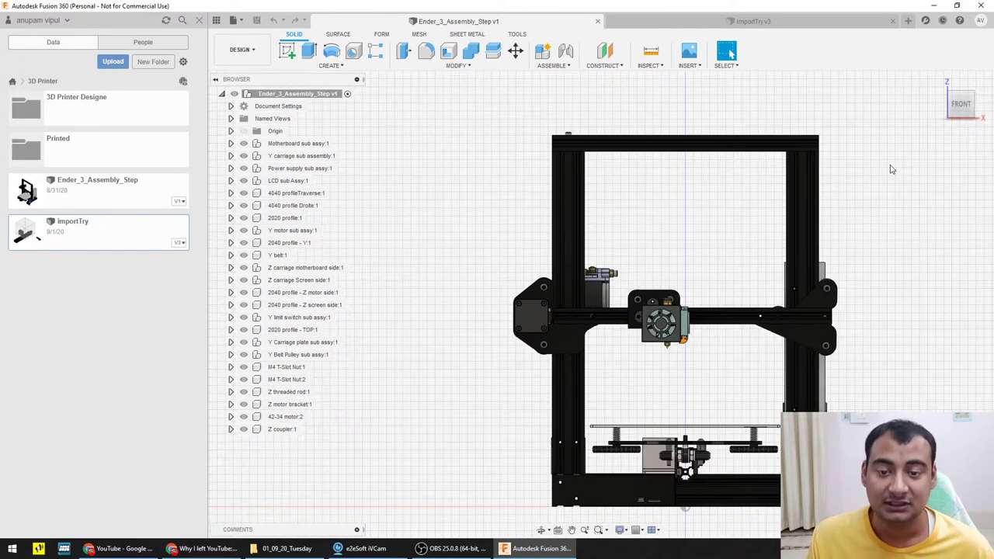
pyautogui.moveTo(886, 164); pyautogui.dragTo(807, 156, button='middle')
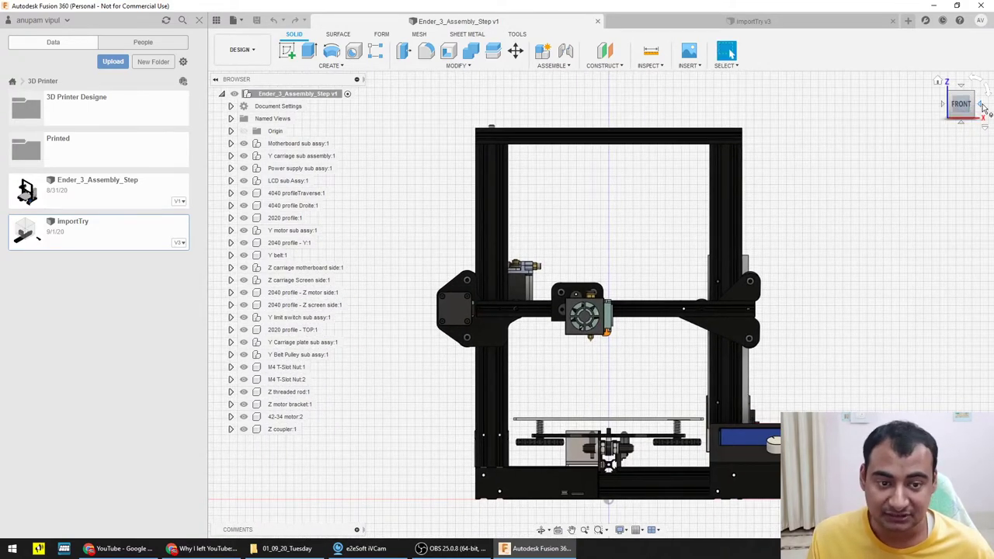
pyautogui.click(978, 106)
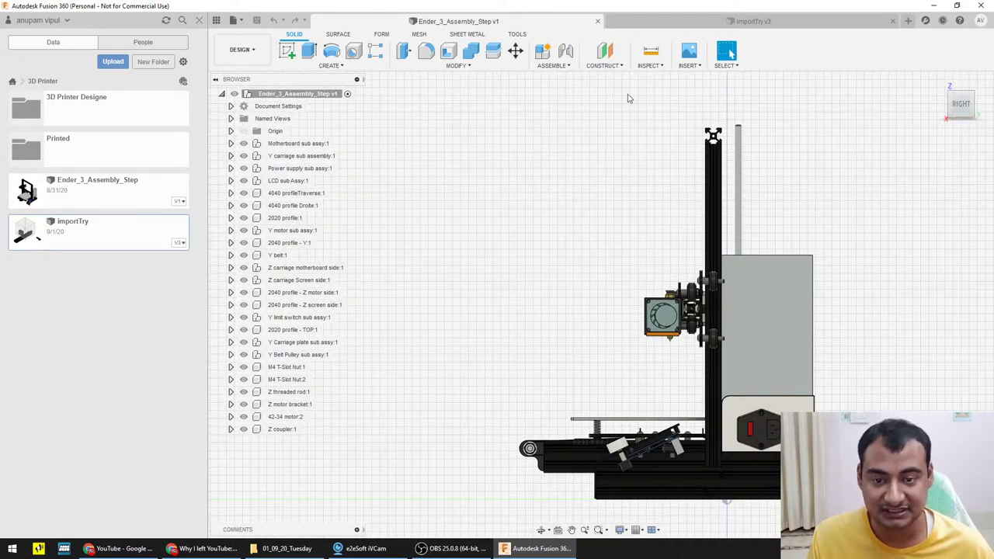
pyautogui.scroll(-2, 651, 292)
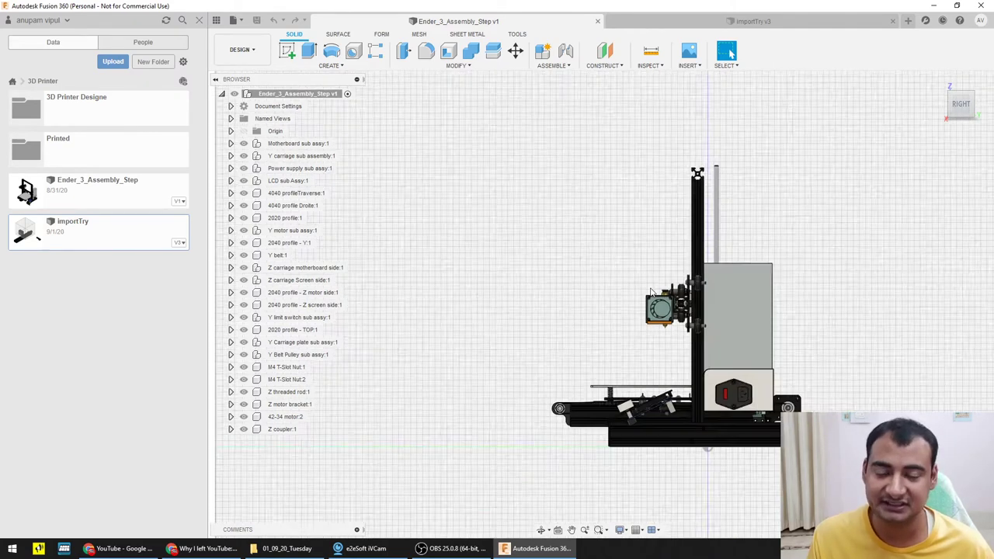
pyautogui.scroll(1, 652, 291)
pyautogui.moveTo(613, 270); pyautogui.dragTo(505, 252, button='middle')
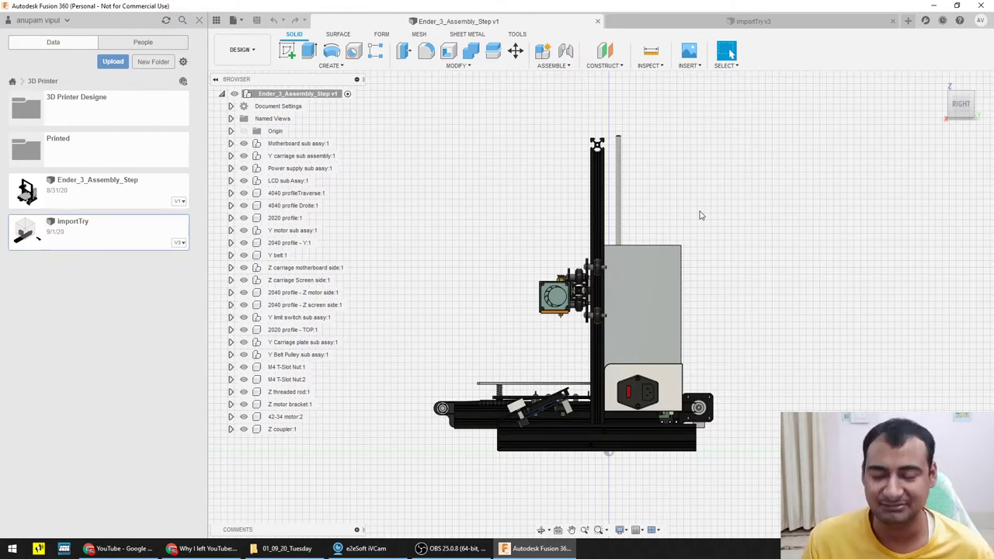
pyautogui.scroll(5, 466, 315)
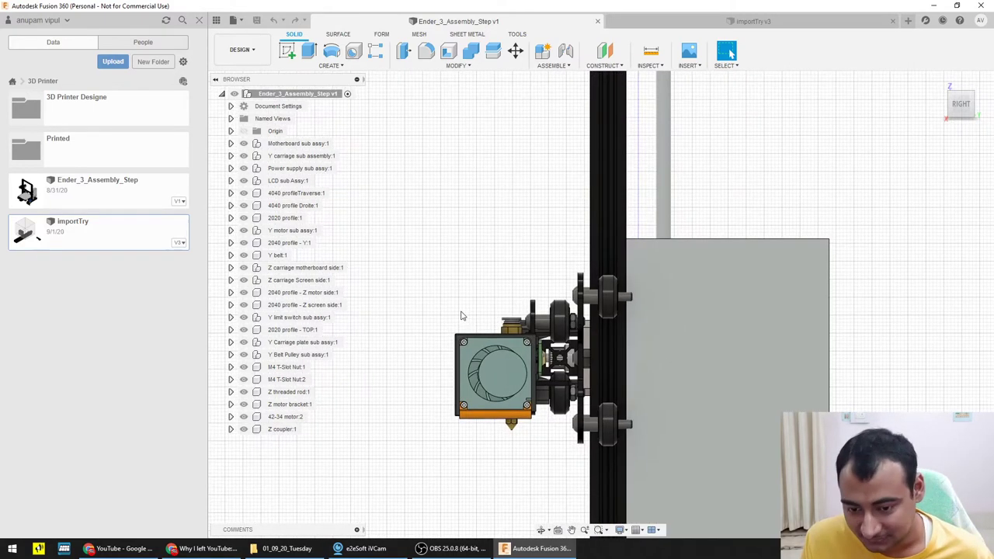
pyautogui.scroll(-5, 462, 314)
pyautogui.moveTo(431, 268); pyautogui.dragTo(552, 220, button='middle')
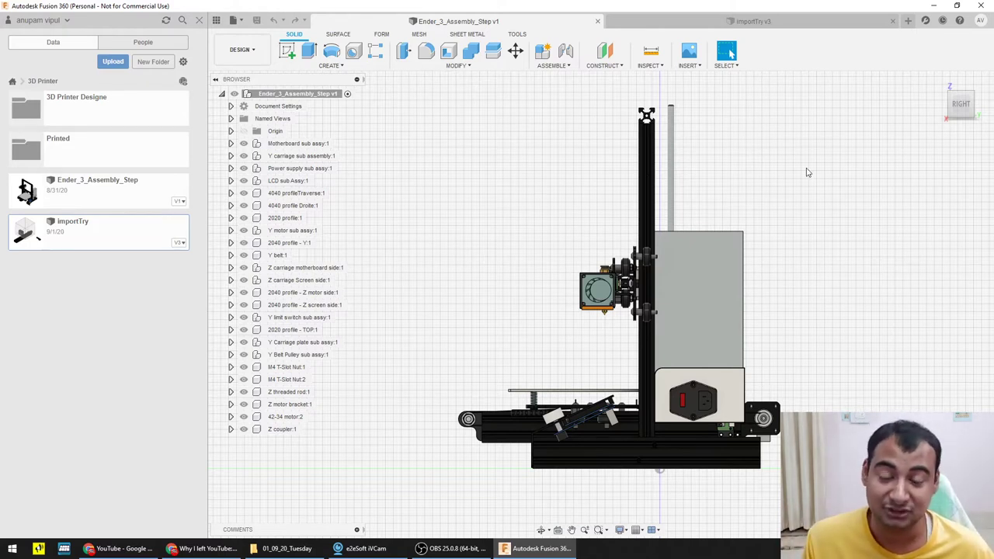
# - Examine the printer's frame, base and overall proportions in angled and straight front views
pyautogui.keyDown('shift'); pyautogui.moveTo(795, 167); pyautogui.dragTo(756, 282, button='middle'); pyautogui.keyUp('shift')
pyautogui.keyDown('shift'); pyautogui.moveTo(421, 257); pyautogui.dragTo(758, 284, button='middle'); pyautogui.keyUp('shift')
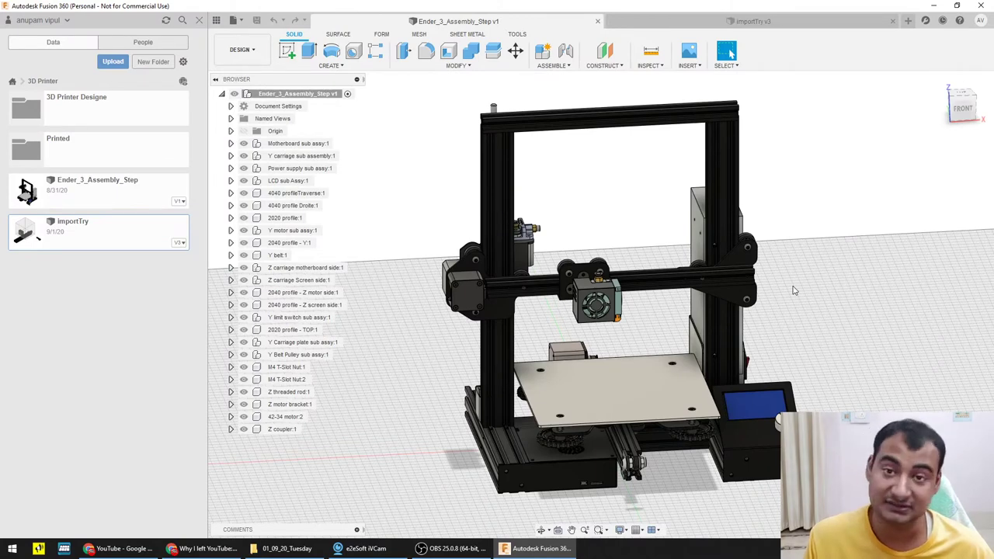
pyautogui.click(963, 110)
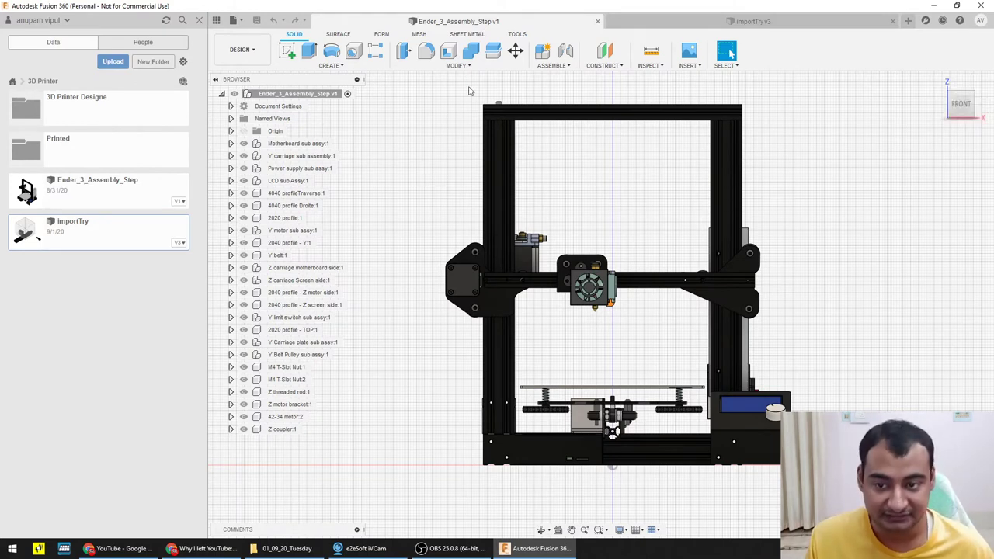
pyautogui.scroll(2, 555, 460)
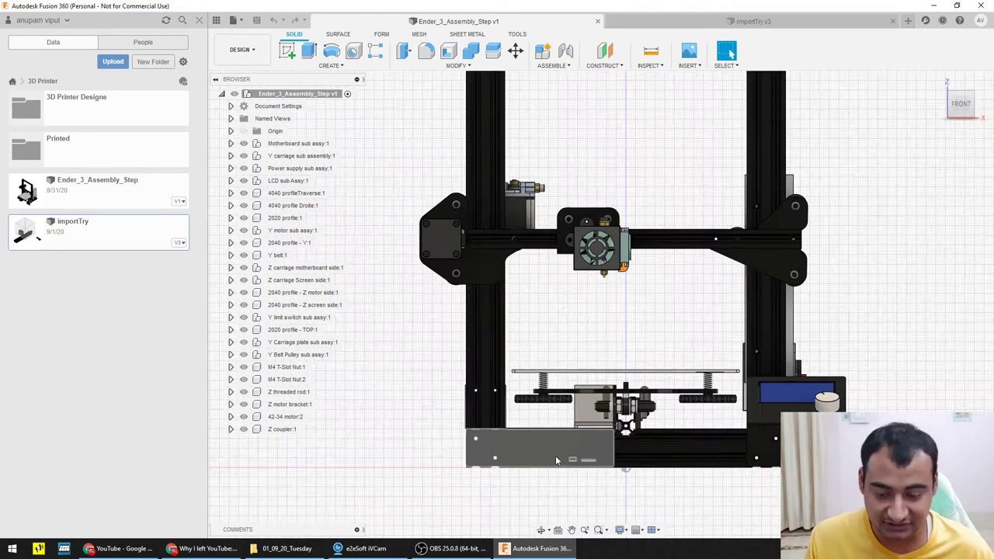
pyautogui.keyDown('shift'); pyautogui.moveTo(851, 320); pyautogui.dragTo(837, 330, button='middle'); pyautogui.keyUp('shift')
pyautogui.scroll(-3, 643, 249)
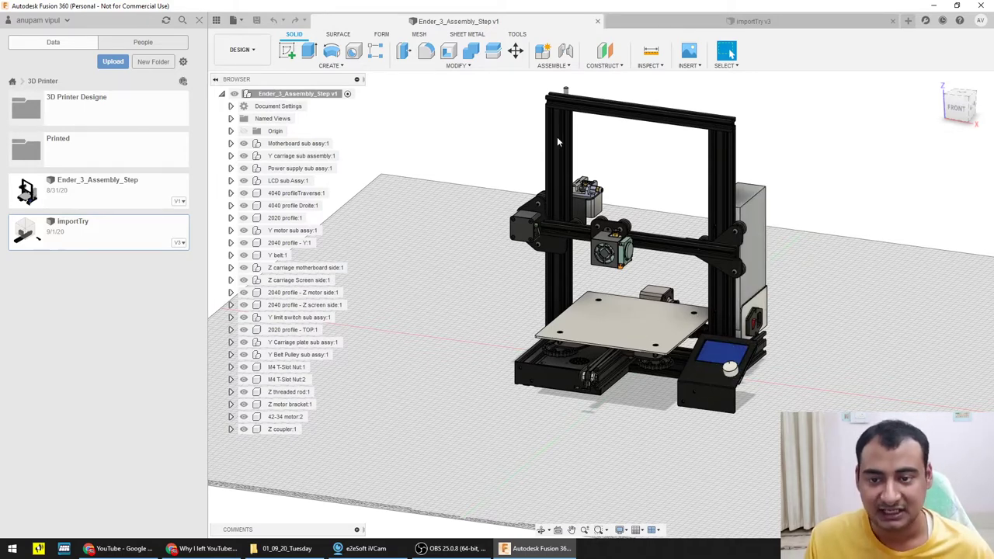
pyautogui.scroll(-2, 755, 143)
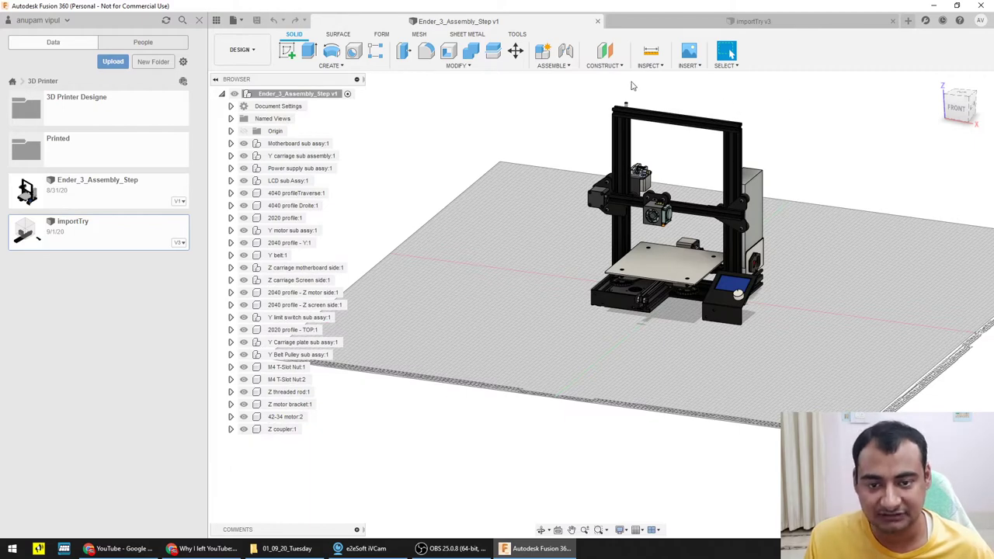
pyautogui.click(956, 109)
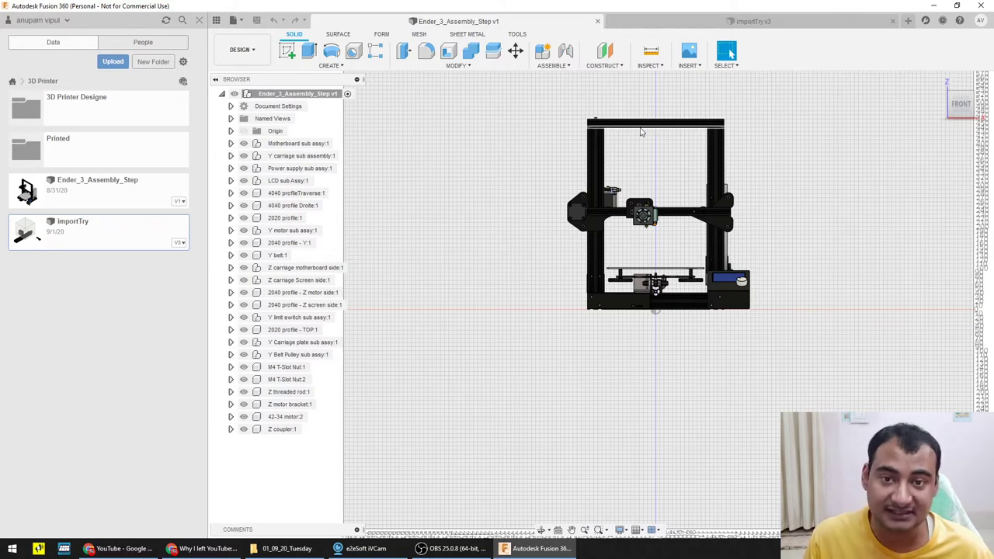
pyautogui.scroll(1, 777, 190)
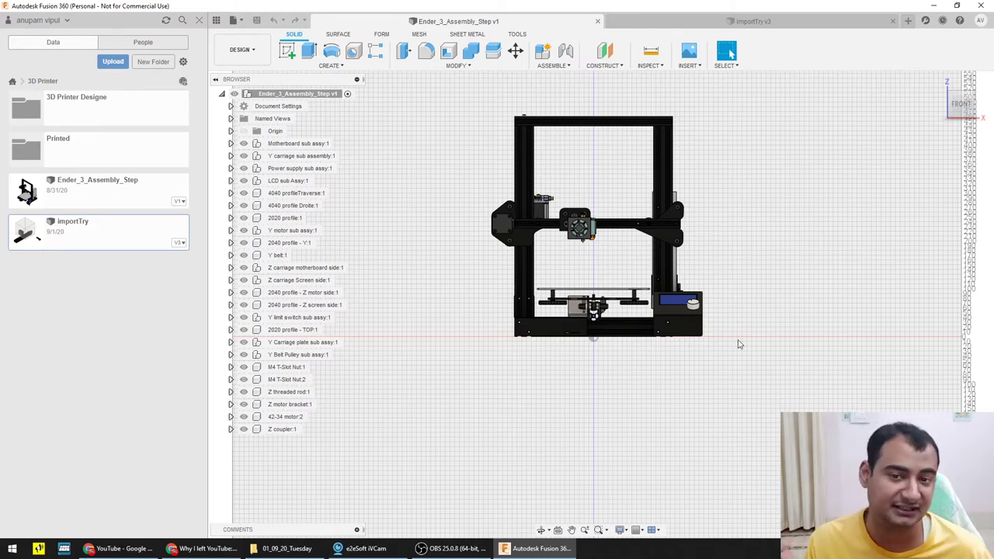
pyautogui.scroll(-3, 564, 155)
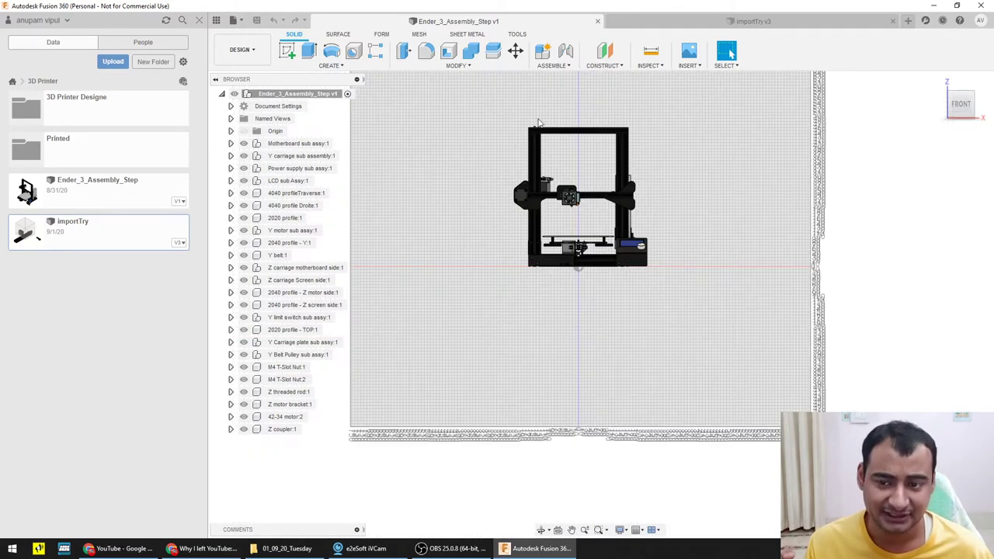
pyautogui.scroll(3, 701, 174)
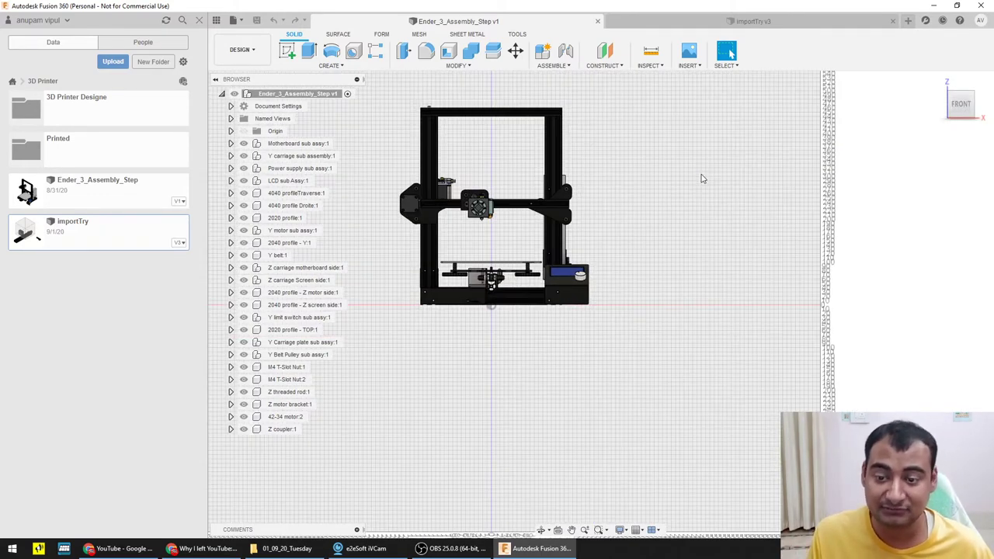
# - Examine the back of the printer, including the power supply, Z motor, threaded rod and Y motor
pyautogui.keyDown('shift'); pyautogui.moveTo(701, 175); pyautogui.dragTo(470, 221, button='middle'); pyautogui.keyUp('shift')
pyautogui.scroll(3, 559, 266)
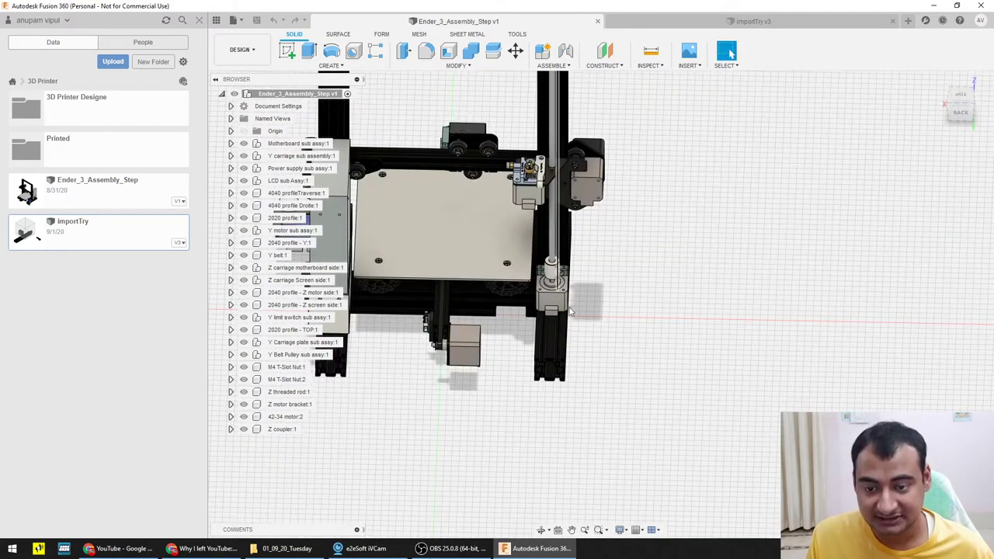
pyautogui.scroll(-3, 558, 264)
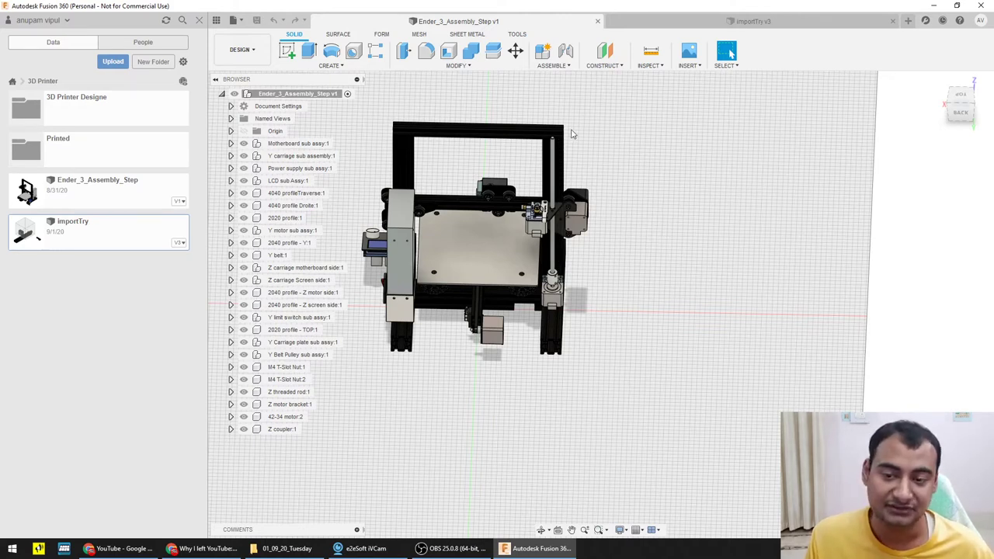
pyautogui.keyDown('shift'); pyautogui.moveTo(616, 143); pyautogui.dragTo(532, 140, button='middle'); pyautogui.keyUp('shift')
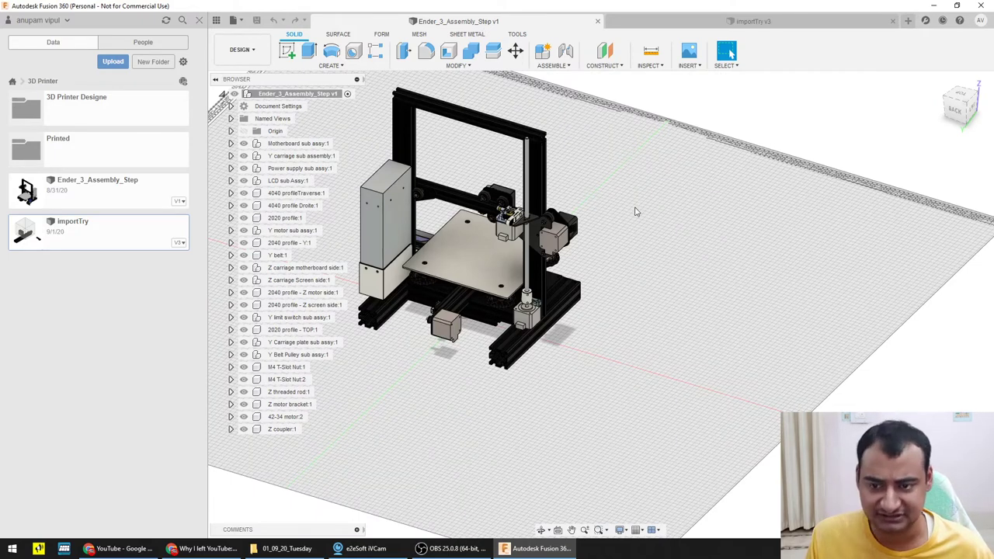
pyautogui.scroll(2, 567, 142)
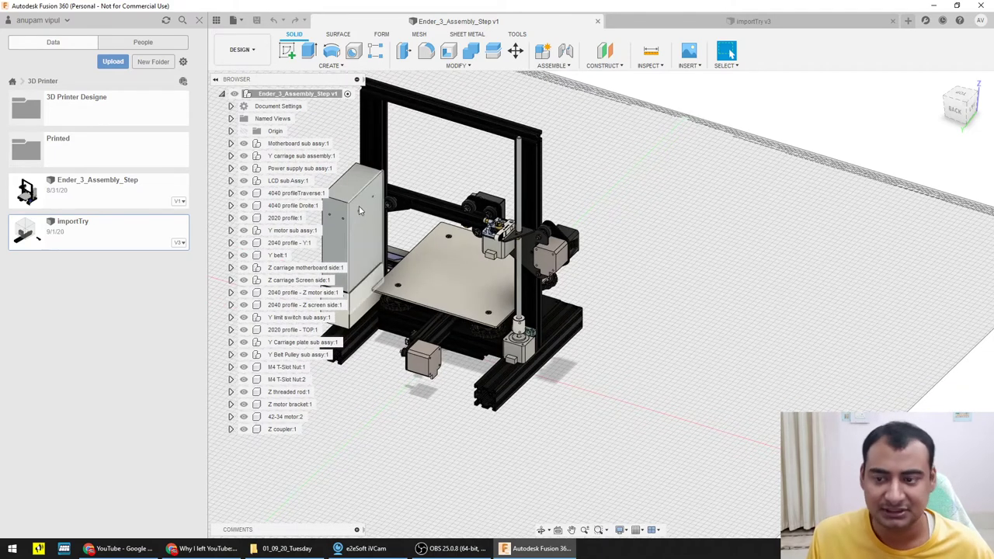
pyautogui.moveTo(687, 203); pyautogui.dragTo(798, 223, button='middle')
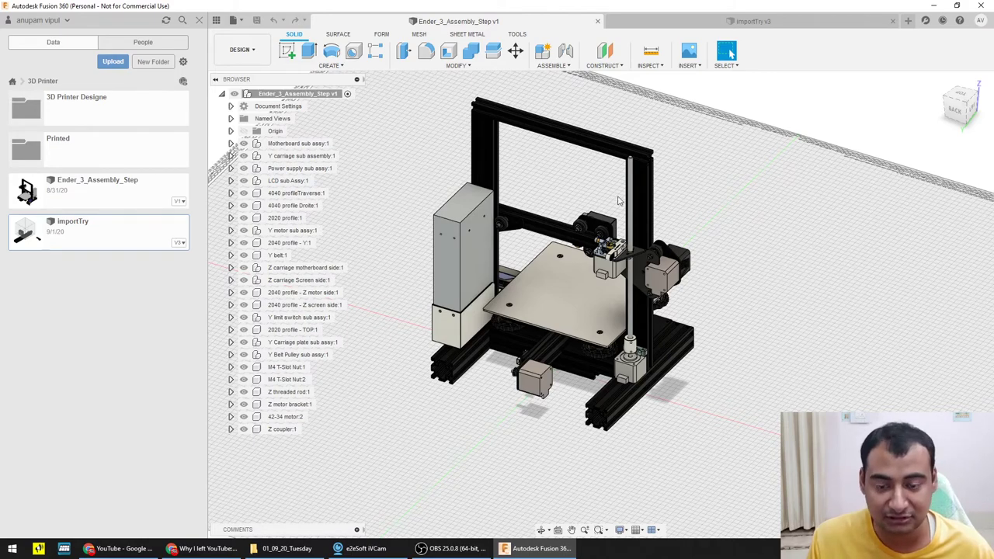
pyautogui.moveTo(819, 217)
pyautogui.keyDown('shift'); pyautogui.mouseDown(button='middle')
pyautogui.moveTo(787, 213)
pyautogui.moveTo(812, 231)
pyautogui.moveTo(789, 223)
pyautogui.moveTo(804, 219)
pyautogui.mouseUp(button='middle'); pyautogui.keyUp('shift')
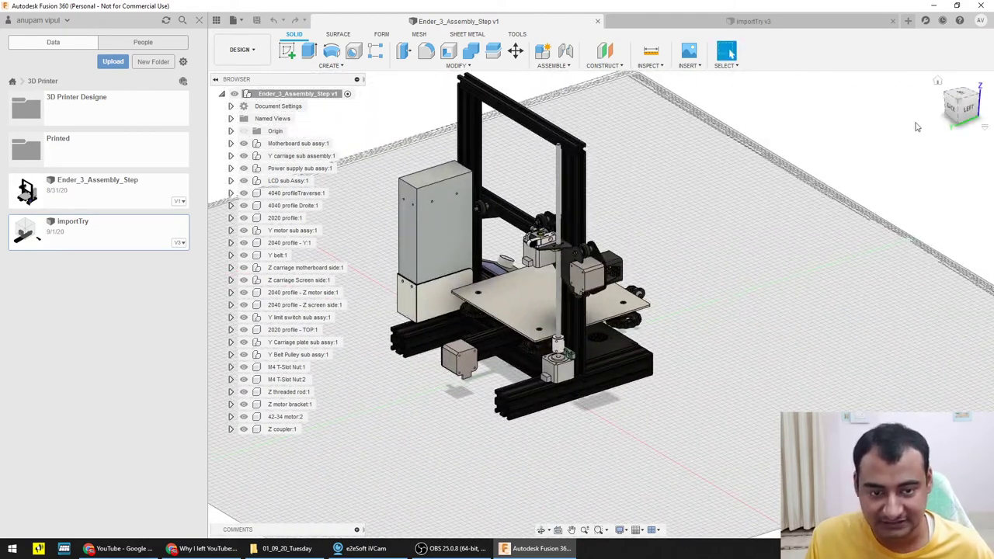
# - Switch the camera projection to perspective and view the whole printer at an angle from its rear left side
pyautogui.click(984, 128)
pyautogui.click(950, 152)
pyautogui.keyDown('shift'); pyautogui.moveTo(757, 226); pyautogui.dragTo(686, 220, button='middle'); pyautogui.keyUp('shift')
pyautogui.scroll(3, 681, 244)
pyautogui.press('Escape')
pyautogui.scroll(-2, 780, 176)
pyautogui.scroll(-2, 732, 227)
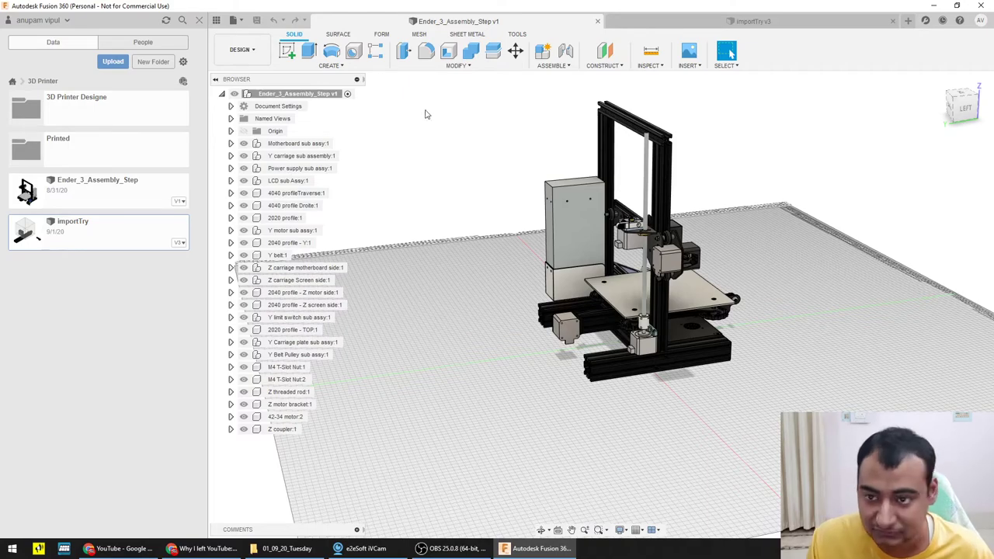
# - Switch to the importTry design and examine the three short V-slot extrusion samples up close
pyautogui.click(727, 22)
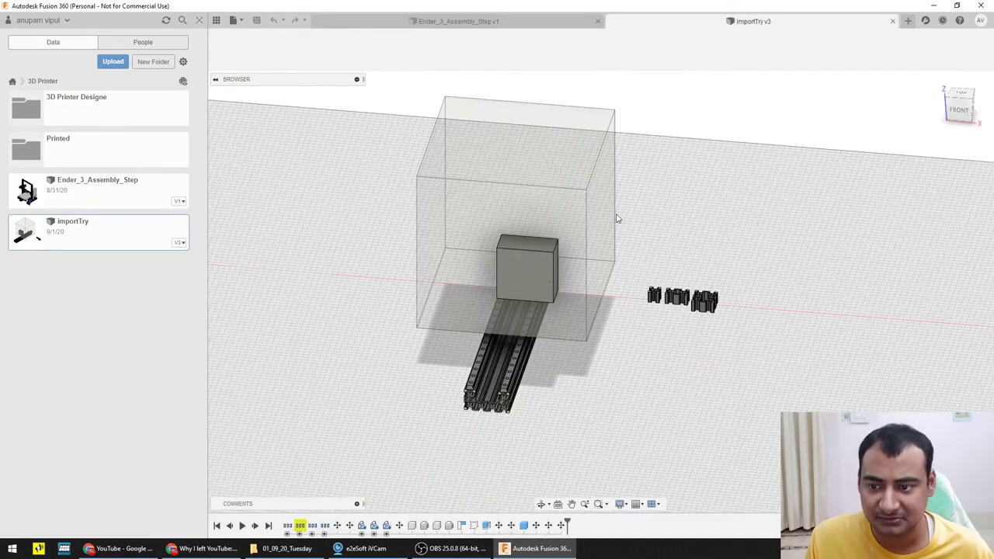
pyautogui.keyDown('shift'); pyautogui.moveTo(767, 354); pyautogui.dragTo(590, 408, button='middle'); pyautogui.keyUp('shift')
pyautogui.scroll(3, 583, 417)
pyautogui.scroll(4, 358, 393)
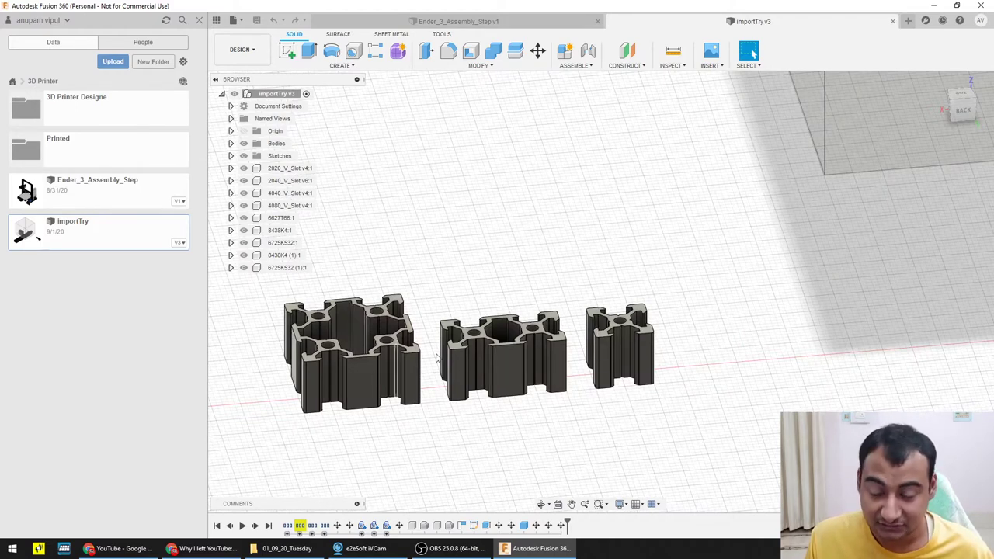
pyautogui.scroll(-5, 712, 373)
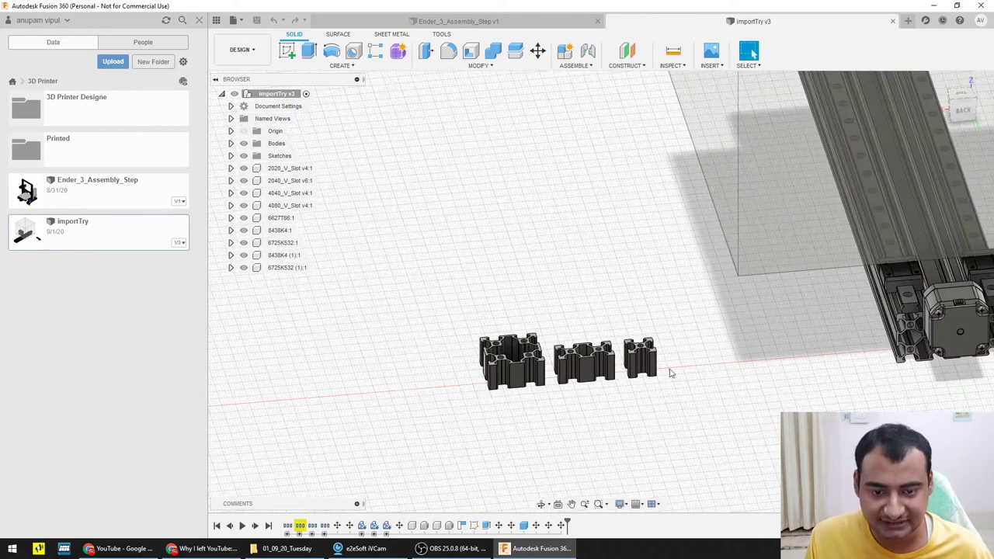
# - Examine the open front end of the V-slot base and its linear rails in angled and straight front views
pyautogui.keyDown('shift'); pyautogui.moveTo(862, 365); pyautogui.dragTo(809, 388, button='middle'); pyautogui.keyUp('shift')
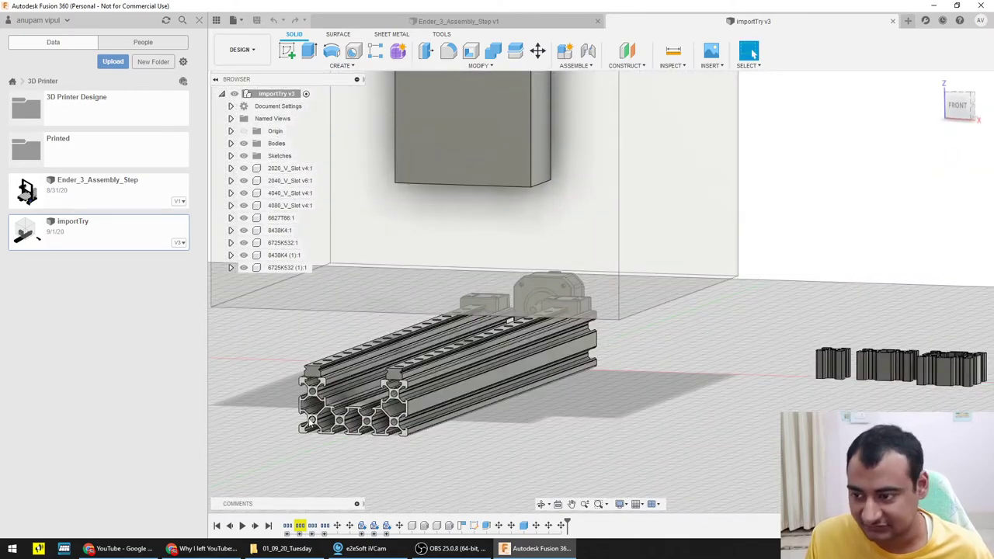
pyautogui.scroll(4, 439, 423)
pyautogui.scroll(-3, 354, 443)
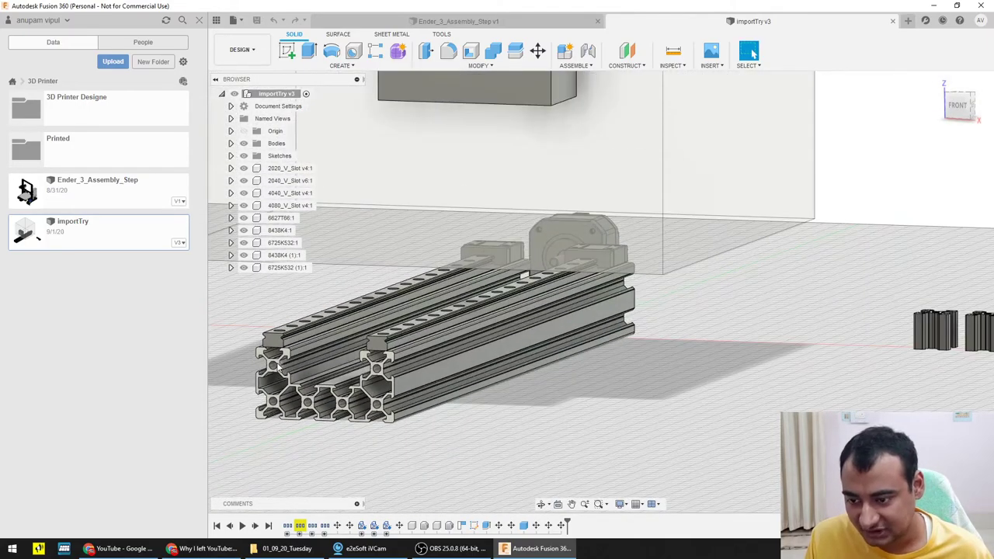
pyautogui.keyDown('shift'); pyautogui.moveTo(217, 377); pyautogui.dragTo(304, 349, button='middle'); pyautogui.keyUp('shift')
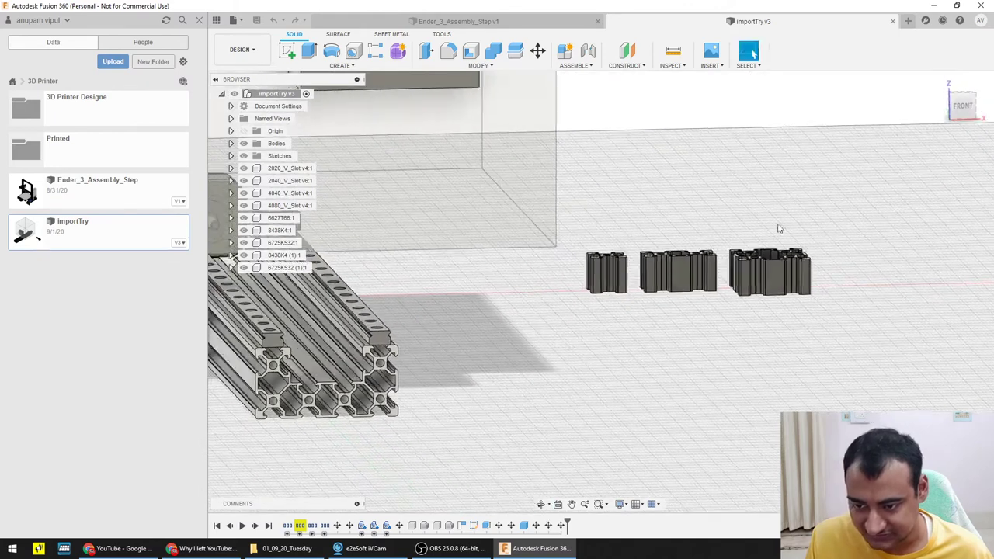
pyautogui.click(960, 110)
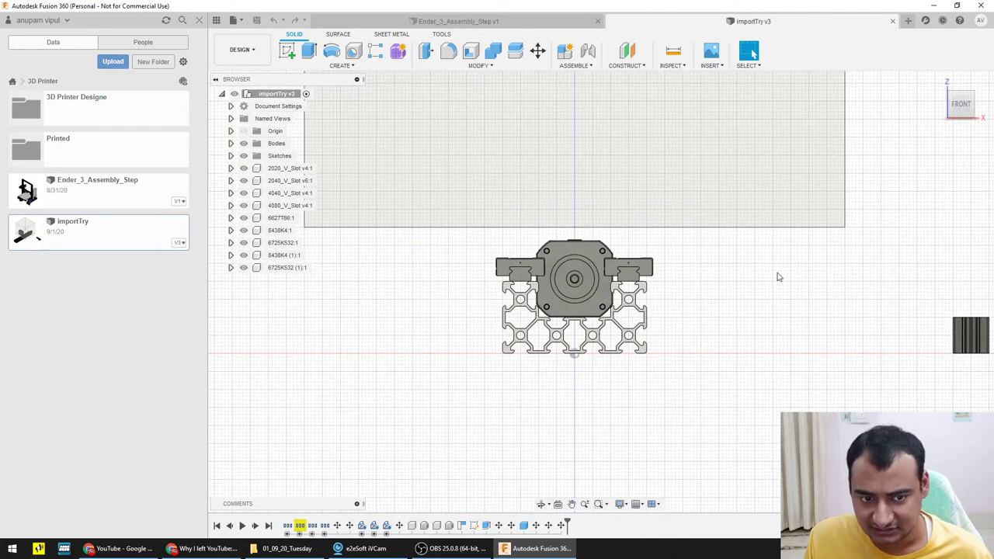
pyautogui.keyDown('shift'); pyautogui.moveTo(777, 275); pyautogui.dragTo(752, 53, button='middle'); pyautogui.keyUp('shift')
pyautogui.keyDown('shift'); pyautogui.moveTo(543, 283); pyautogui.dragTo(567, 283, button='middle'); pyautogui.keyUp('shift')
pyautogui.scroll(1, 464, 298)
pyautogui.scroll(-2, 466, 309)
pyautogui.scroll(-2, 466, 309)
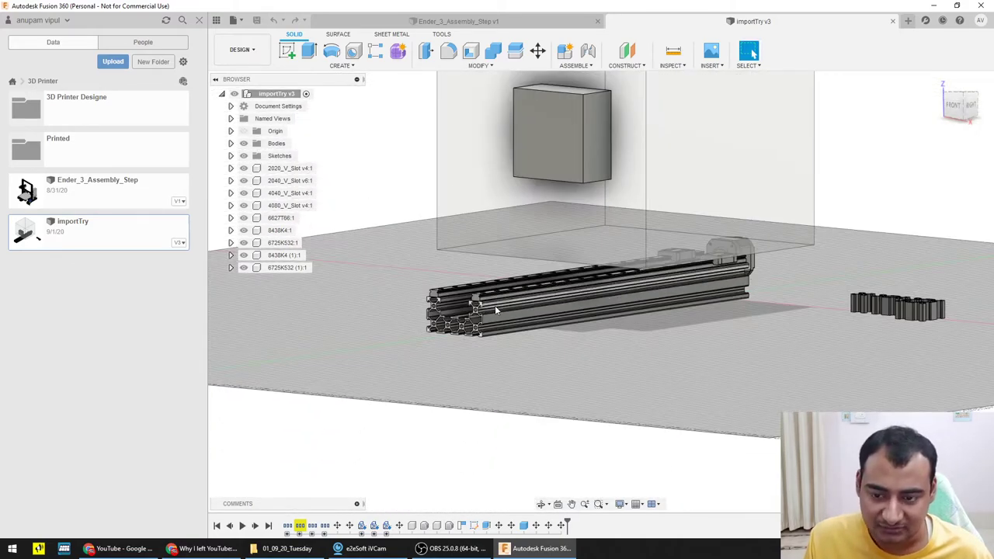
# - Inspect the stepper motor, rail carriages and extrusion ends up close from behind and at an angle
pyautogui.keyDown('shift'); pyautogui.moveTo(764, 299); pyautogui.dragTo(652, 286, button='middle'); pyautogui.keyUp('shift')
pyautogui.scroll(8, 768, 262)
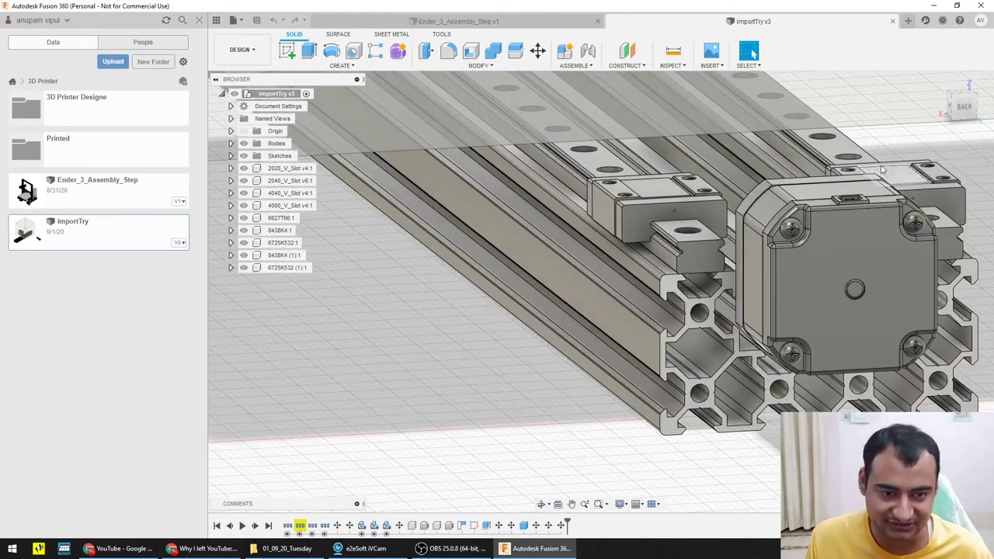
pyautogui.click(961, 104)
pyautogui.moveTo(687, 389); pyautogui.dragTo(448, 325, button='middle')
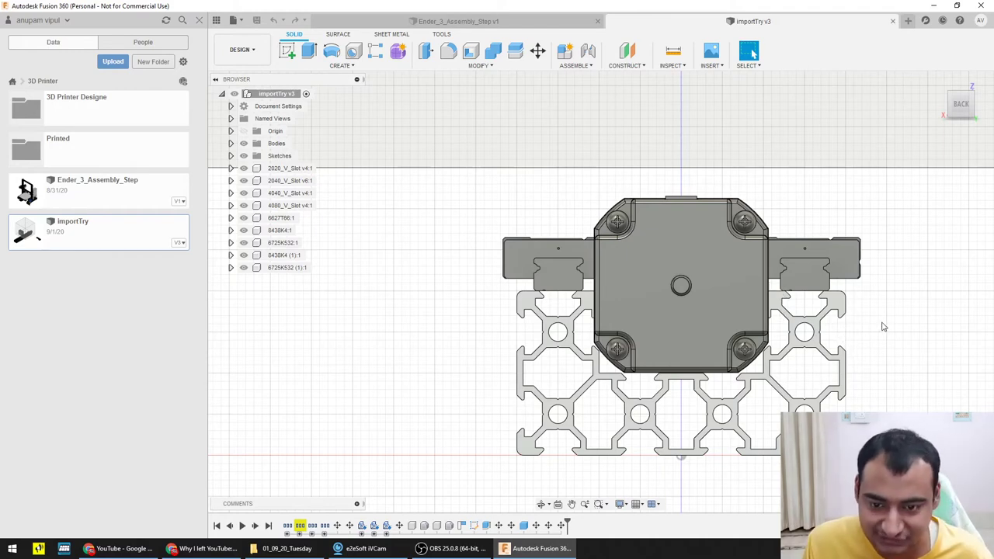
pyautogui.keyDown('shift'); pyautogui.moveTo(882, 326); pyautogui.dragTo(730, 458, button='middle'); pyautogui.keyUp('shift')
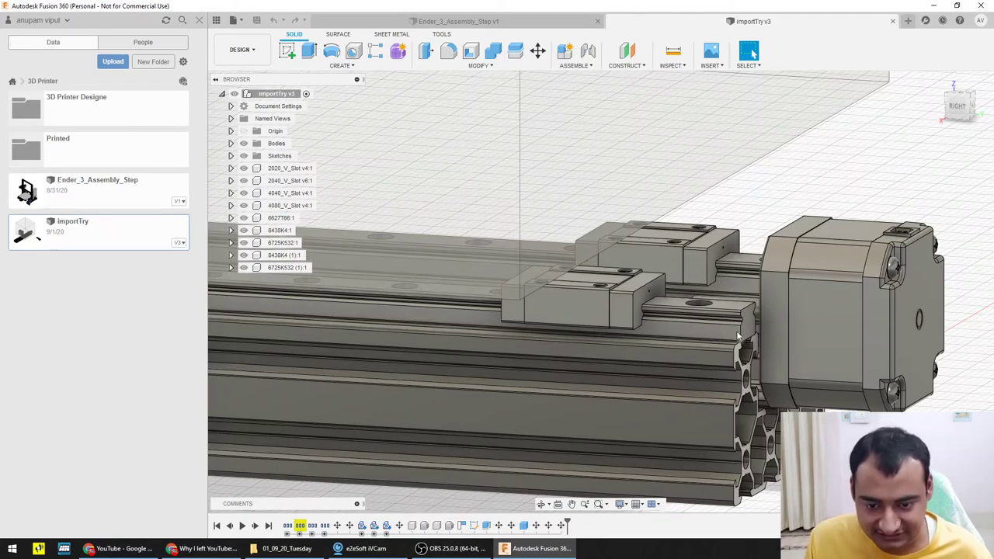
# - Examine the base, motor, transparent cube and small block together in a straight right-side view
pyautogui.click(956, 103)
pyautogui.scroll(-5, 713, 273)
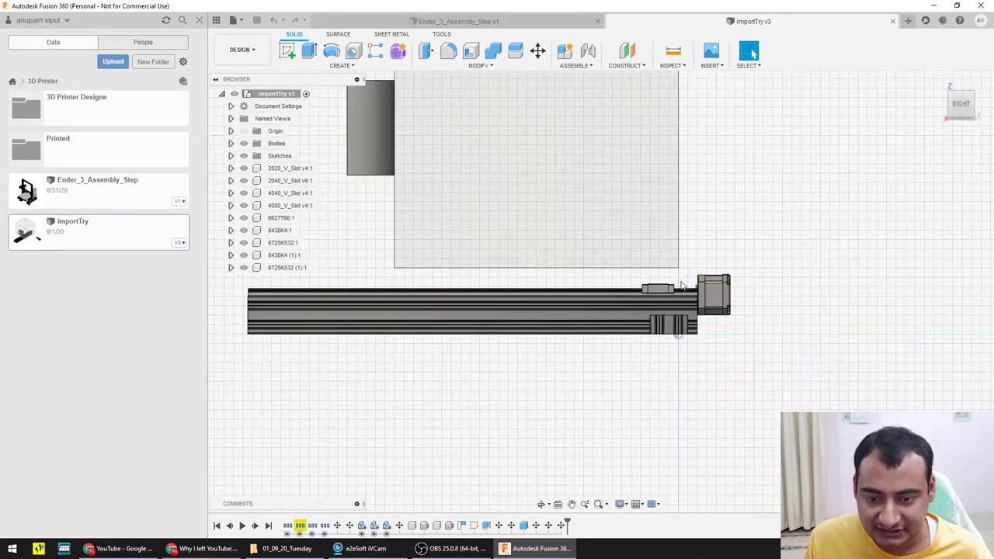
pyautogui.scroll(-3, 623, 319)
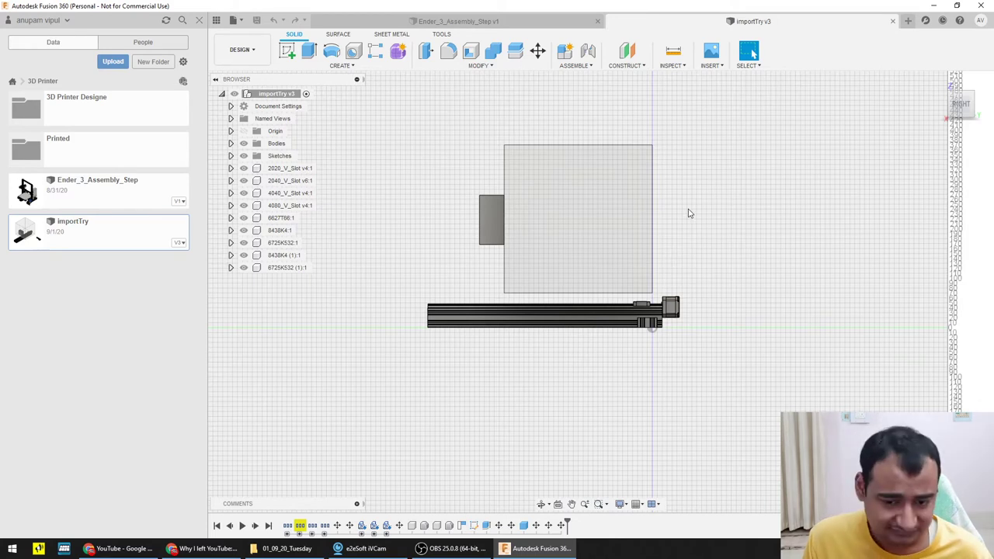
pyautogui.moveTo(687, 214); pyautogui.dragTo(752, 222, button='middle')
pyautogui.scroll(1, 753, 226)
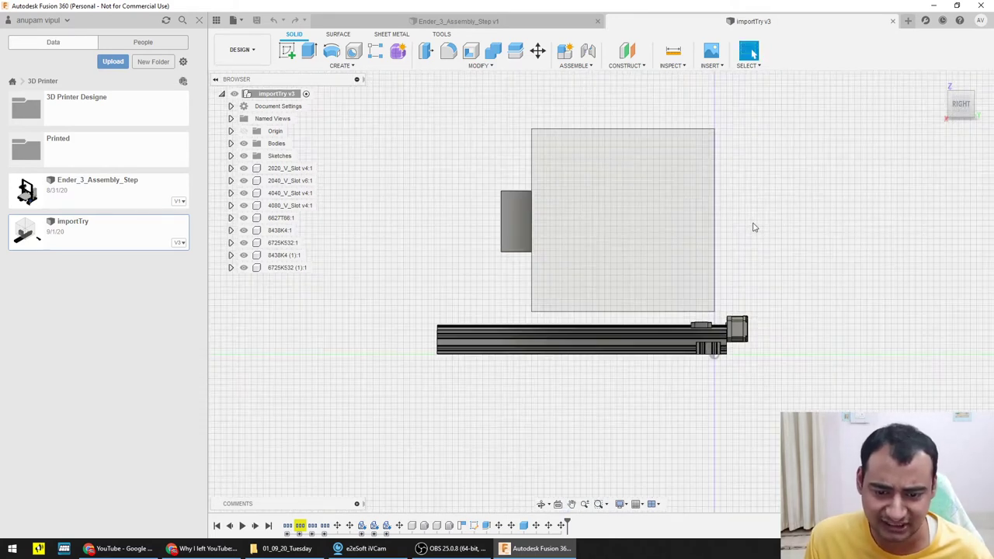
pyautogui.moveTo(745, 264); pyautogui.dragTo(771, 255, button='middle')
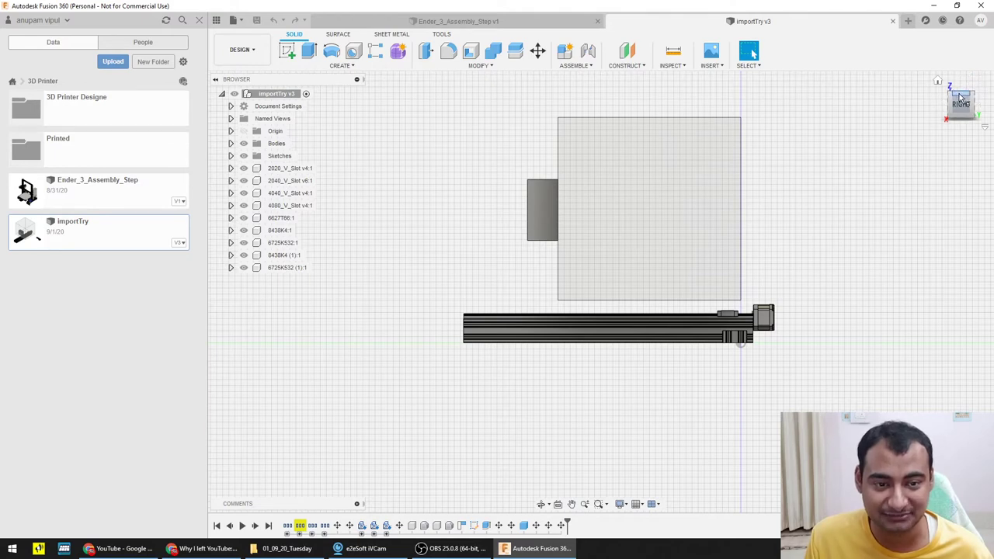
# - Study how the transparent cube and small block sit above the rail base from raised and angled views
pyautogui.moveTo(960, 99); pyautogui.dragTo(953, 116)
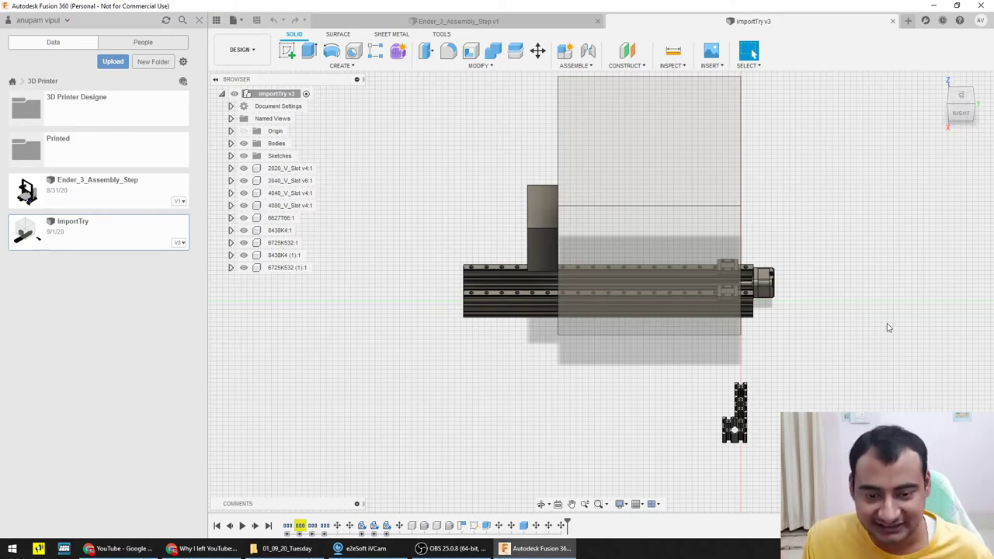
pyautogui.keyDown('shift'); pyautogui.moveTo(856, 326); pyautogui.dragTo(829, 305, button='middle'); pyautogui.keyUp('shift')
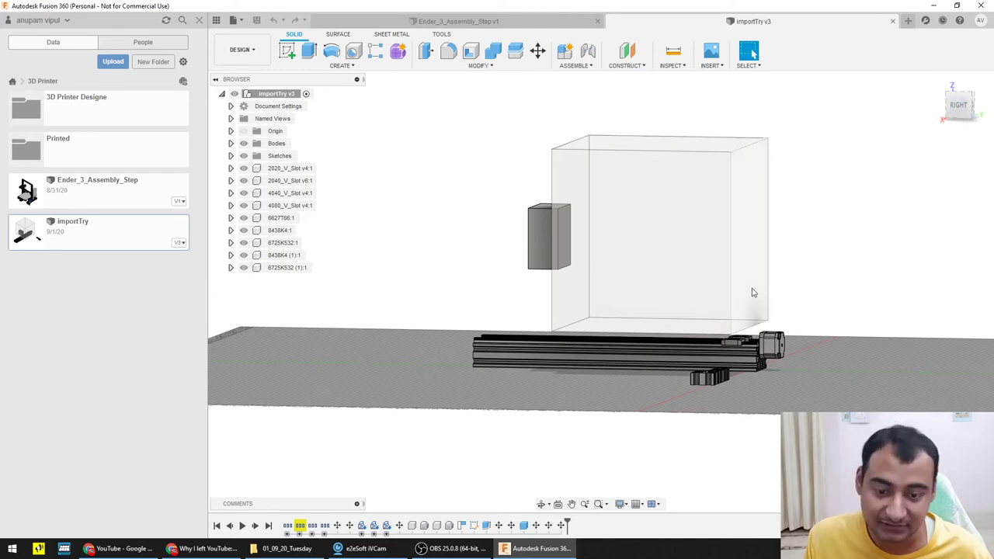
pyautogui.keyDown('shift'); pyautogui.moveTo(532, 302); pyautogui.dragTo(567, 304, button='middle'); pyautogui.keyUp('shift')
pyautogui.press('Escape')
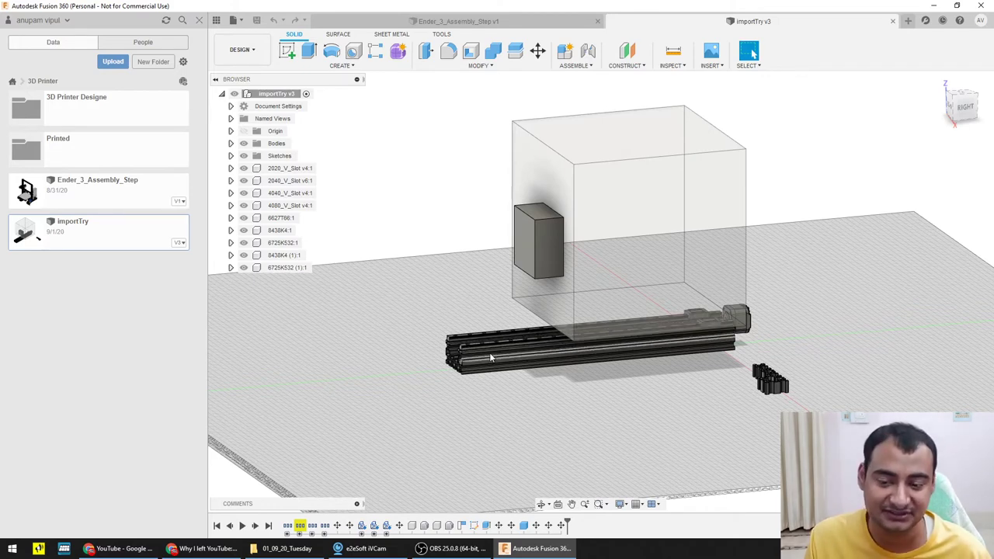
pyautogui.scroll(3, 483, 332)
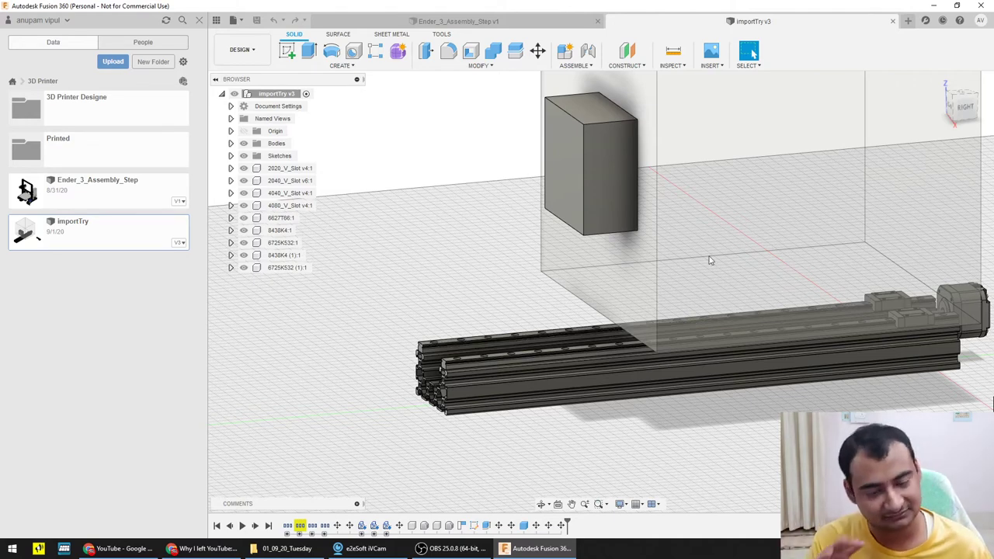
# - Check the rail carriages against the transparent cube's rear edge from the right side, up close and within the whole layout
pyautogui.click(964, 107)
pyautogui.scroll(2, 936, 347)
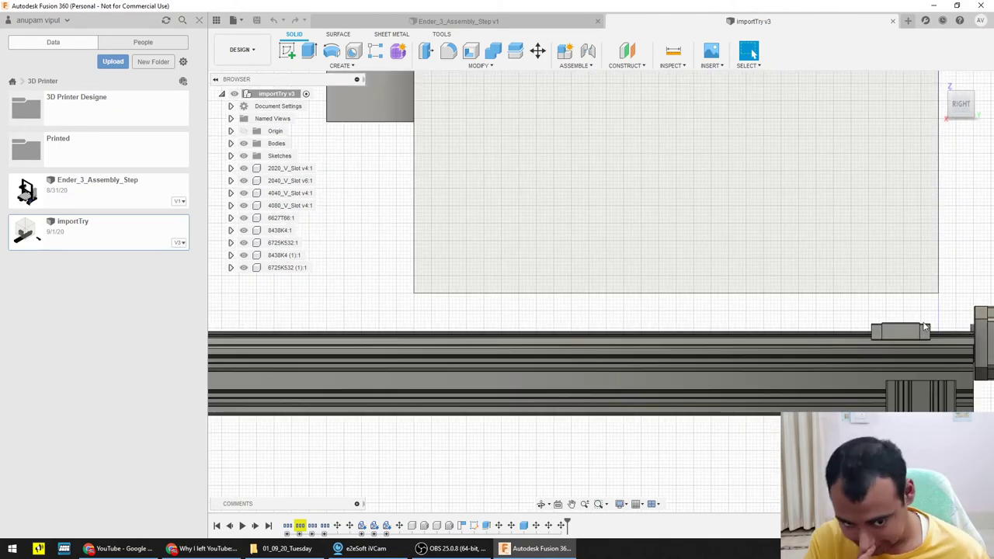
pyautogui.scroll(-3, 924, 335)
pyautogui.keyDown('shift'); pyautogui.moveTo(929, 333); pyautogui.dragTo(873, 369, button='middle'); pyautogui.keyUp('shift')
pyautogui.scroll(1, 941, 332)
pyautogui.scroll(3, 941, 333)
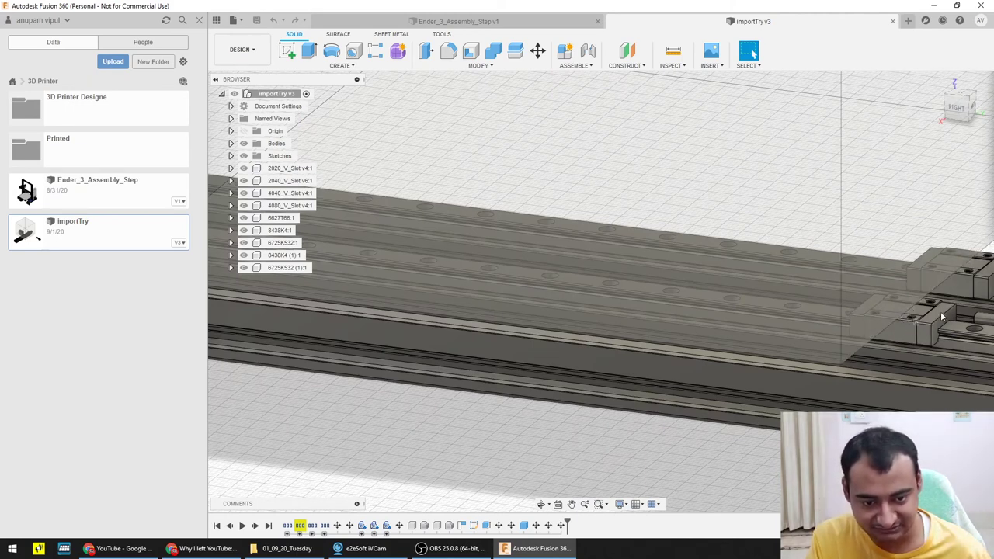
pyautogui.scroll(-5, 884, 366)
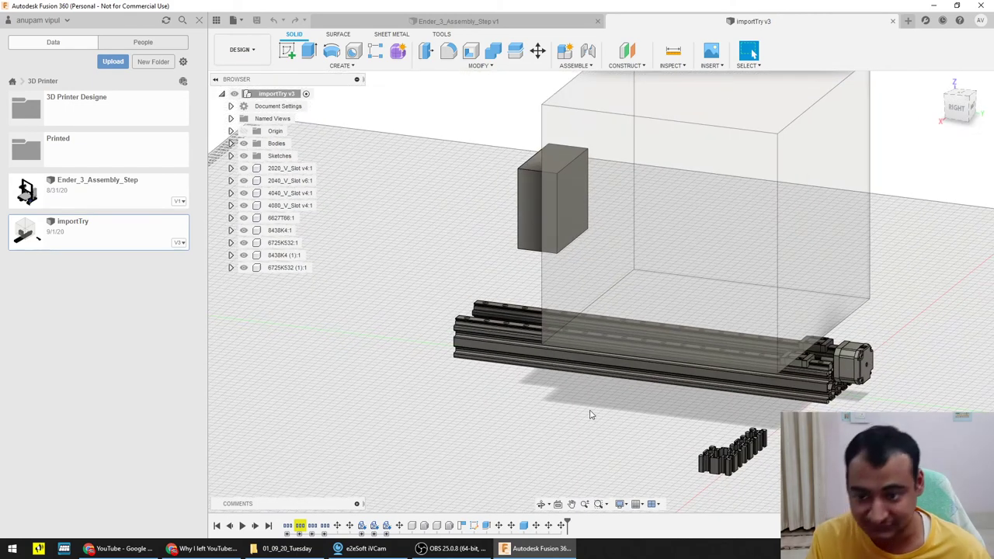
pyautogui.scroll(-3, 885, 274)
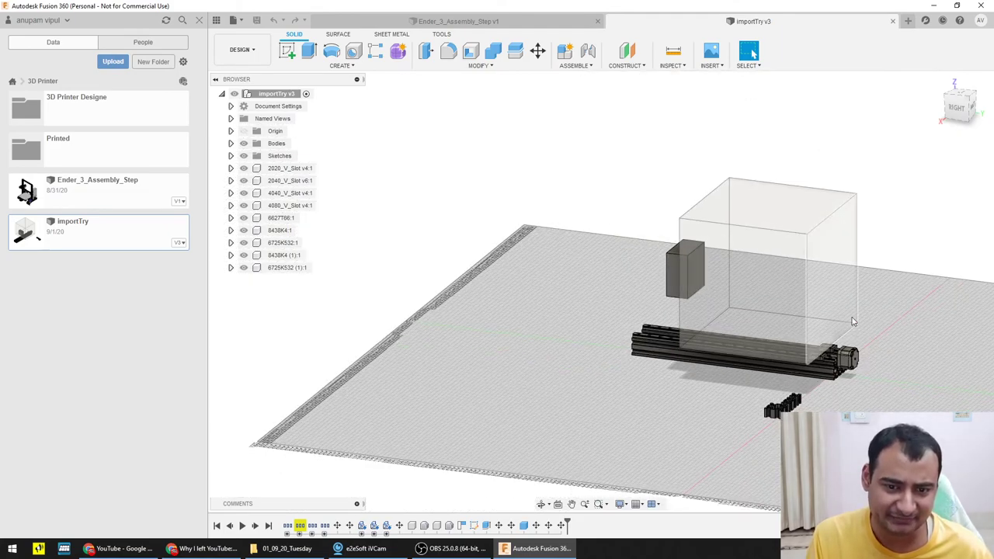
pyautogui.keyDown('shift'); pyautogui.moveTo(870, 287); pyautogui.dragTo(838, 308, button='middle'); pyautogui.keyUp('shift')
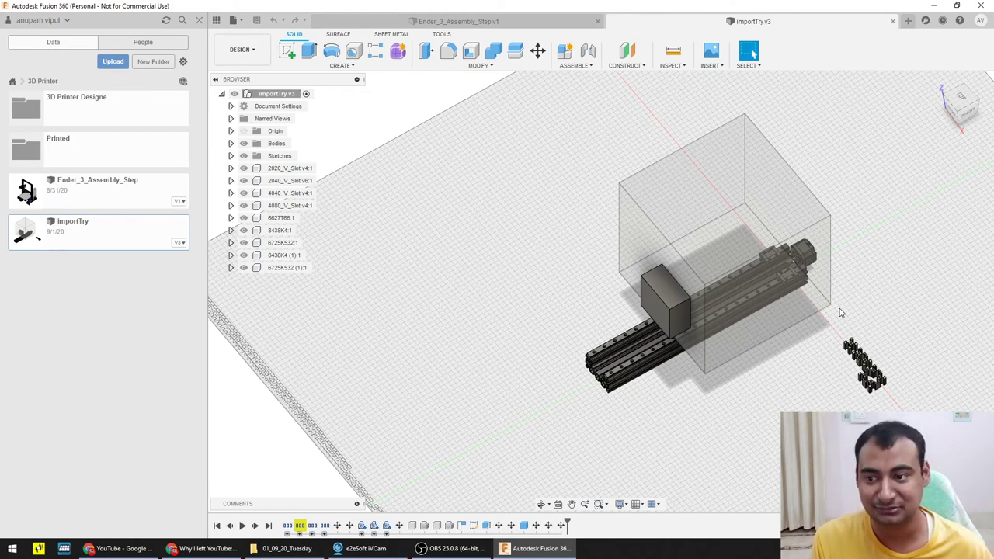
# - Return to the Ender_3_Assembly_Step design and view the whole printer at an angle from the front right
pyautogui.click(564, 27)
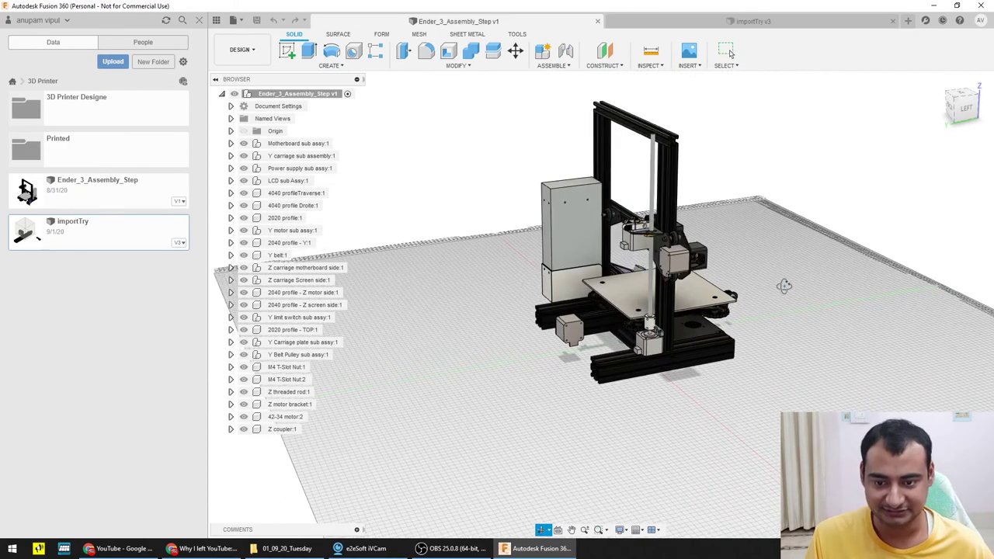
pyautogui.keyDown('shift'); pyautogui.moveTo(781, 284); pyautogui.dragTo(948, 286, button='middle'); pyautogui.keyUp('shift')
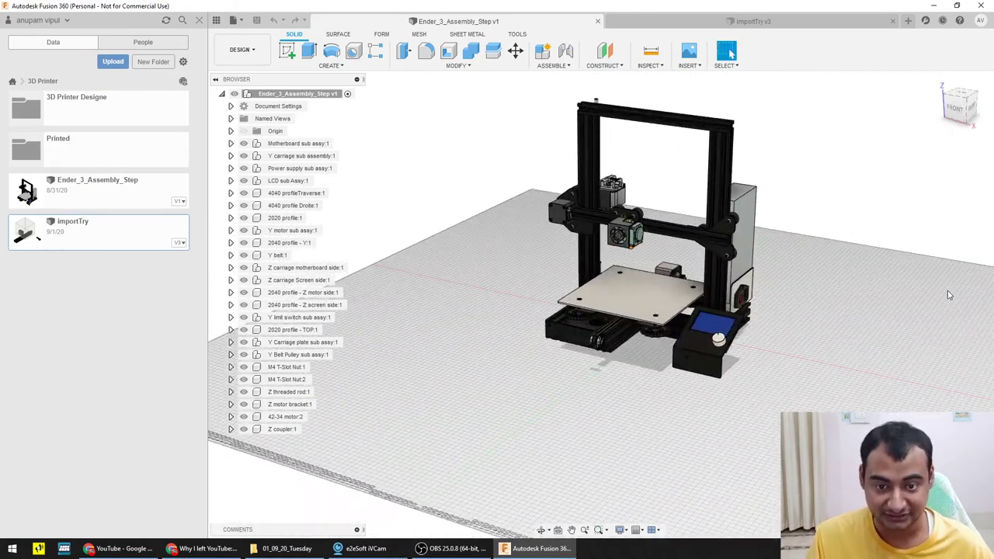
pyautogui.scroll(3, 897, 217)
pyautogui.scroll(-1, 862, 230)
pyautogui.keyDown('shift'); pyautogui.moveTo(861, 231); pyautogui.dragTo(848, 295, button='middle'); pyautogui.keyUp('shift')
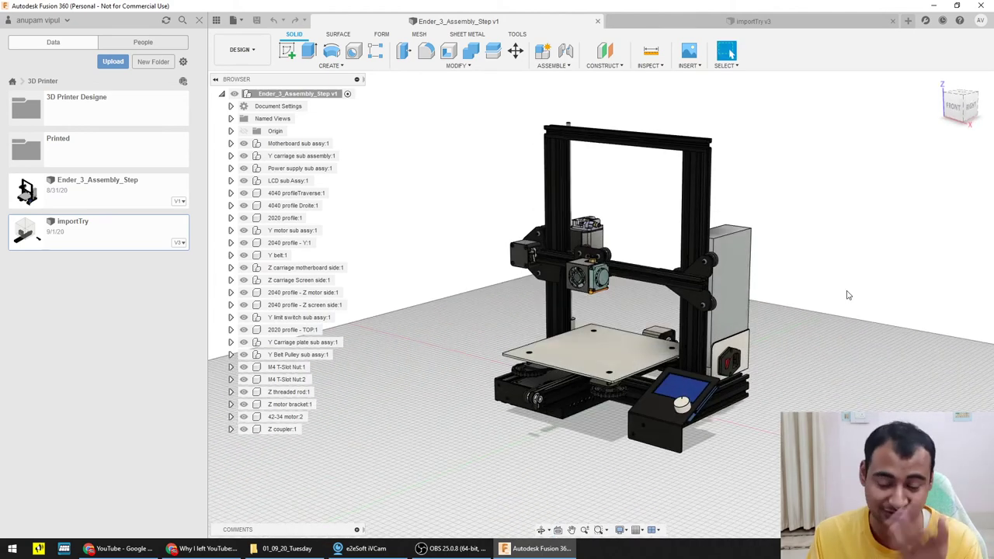